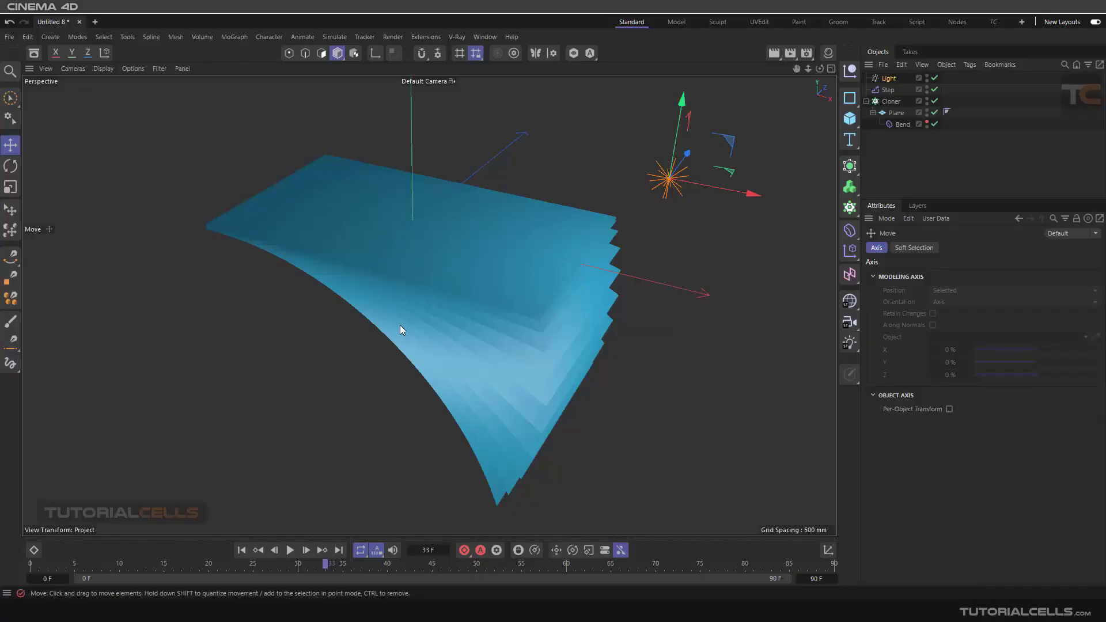
Play the finished page-flip animation and orbit to a view slightly above the pages
click(290, 550)
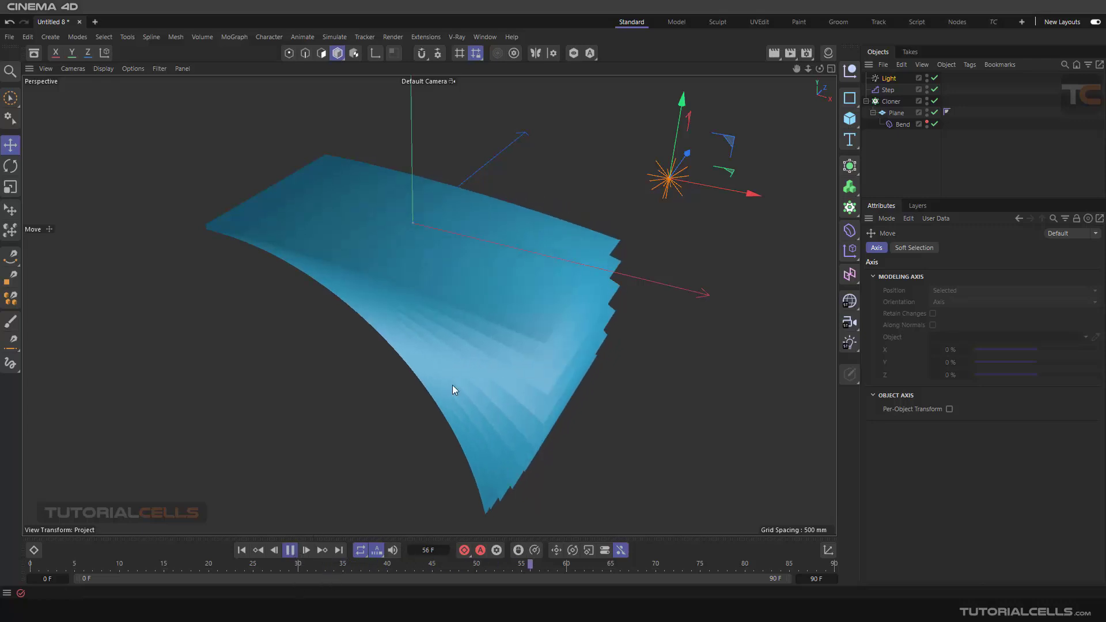
alt+drag(507, 398, 532, 281)
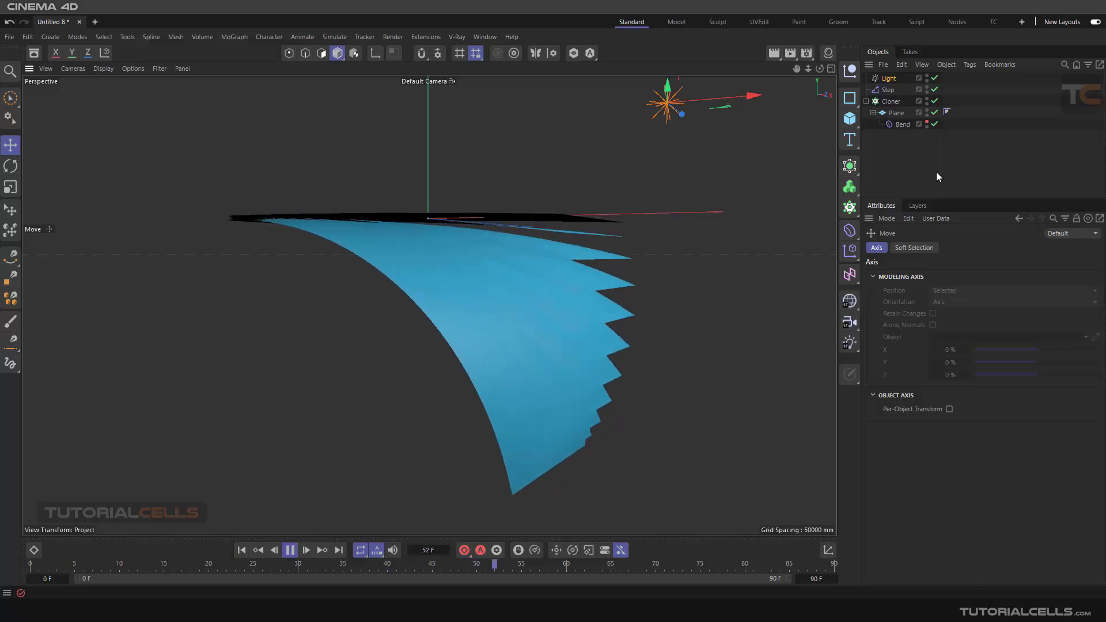
alt+drag(609, 189, 489, 258)
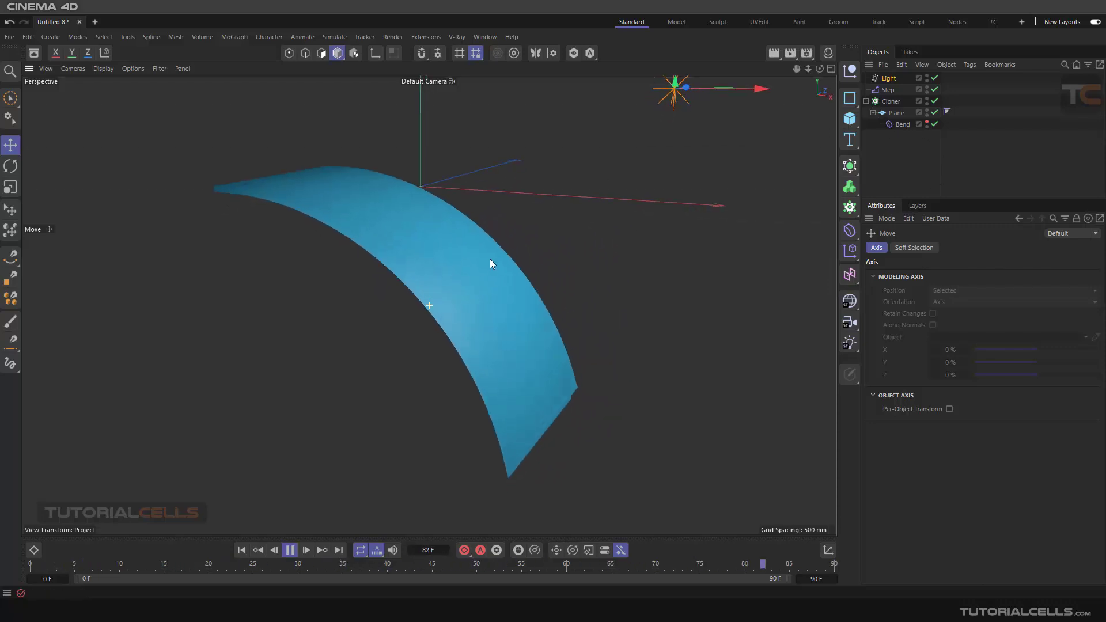
Inspect the Bend deformer and the Step effector's Time Offset parameters
click(887, 123)
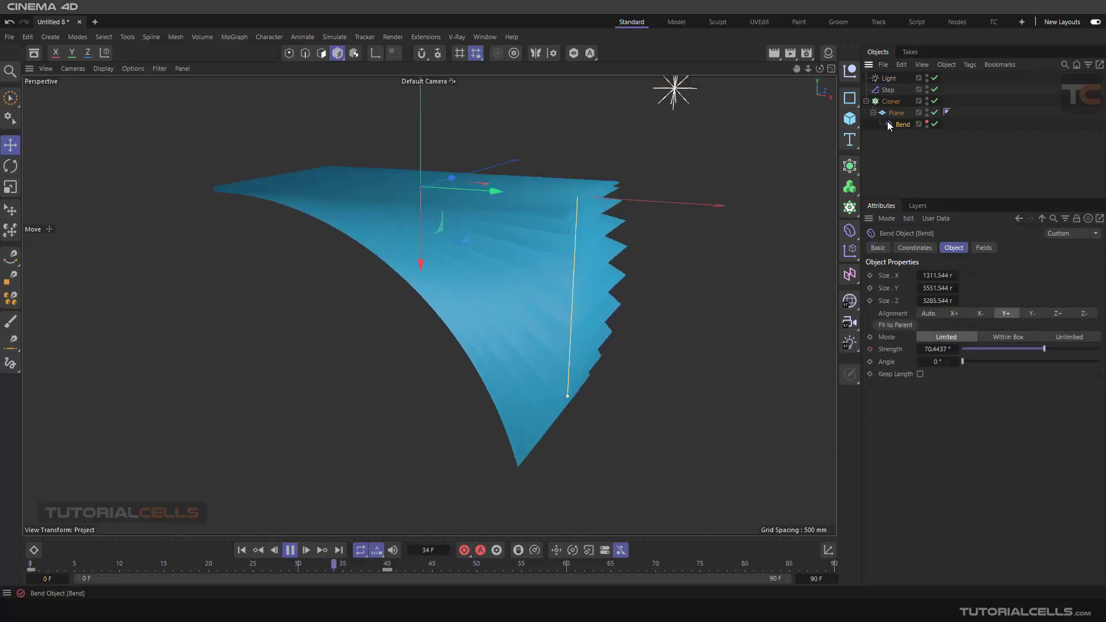
click(880, 91)
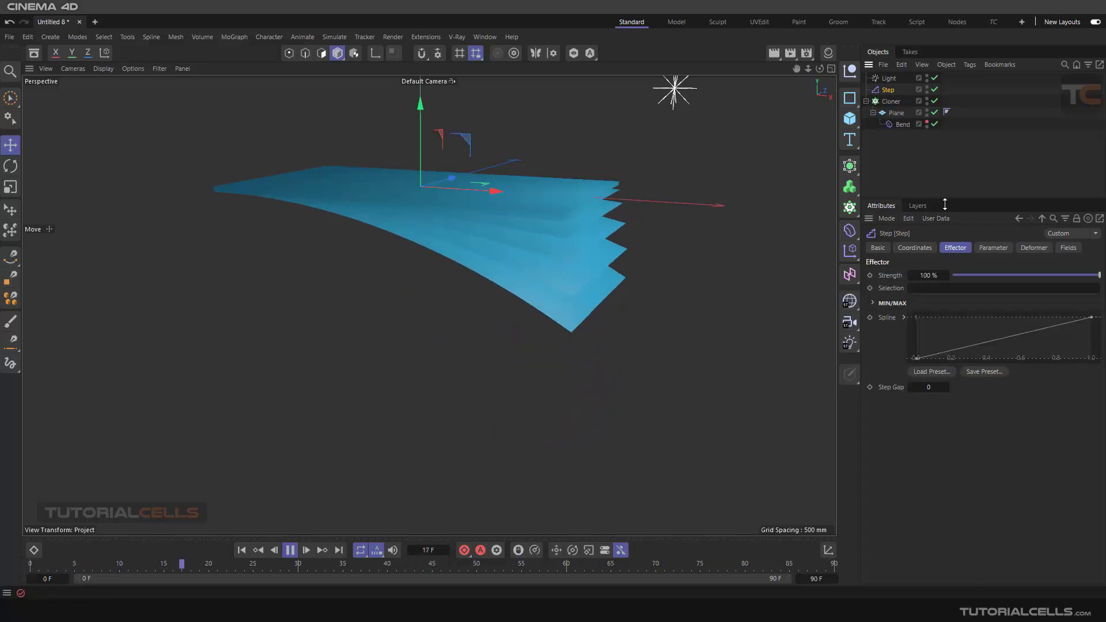
click(982, 248)
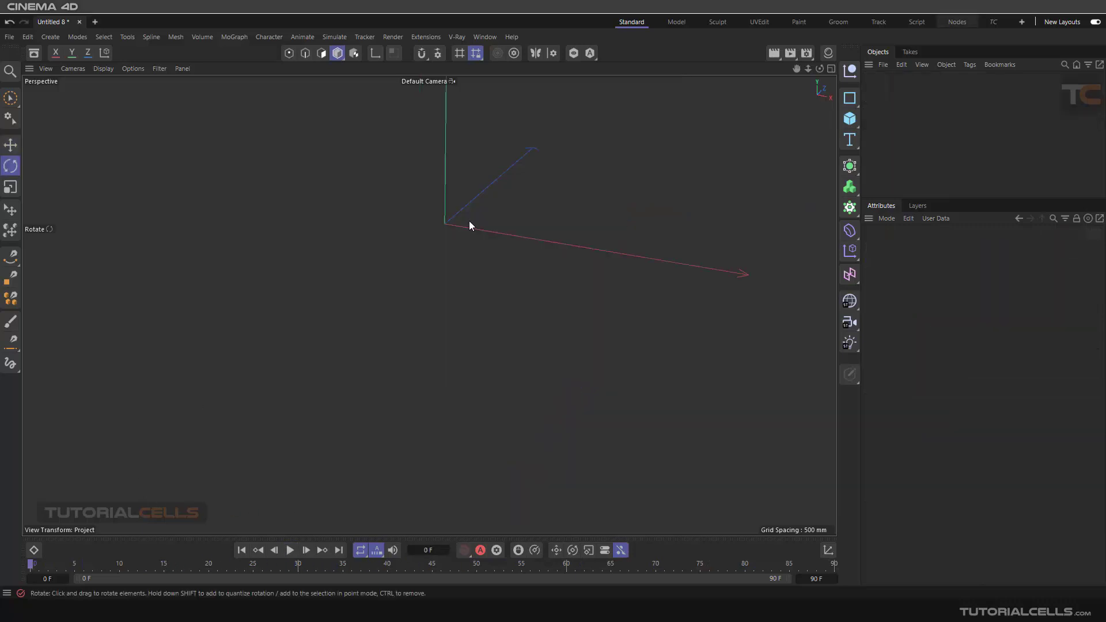
Add a Plane and resize it to about 3880 wide by 2297 high
alt+middle_drag(469, 220, 456, 295)
click(850, 118)
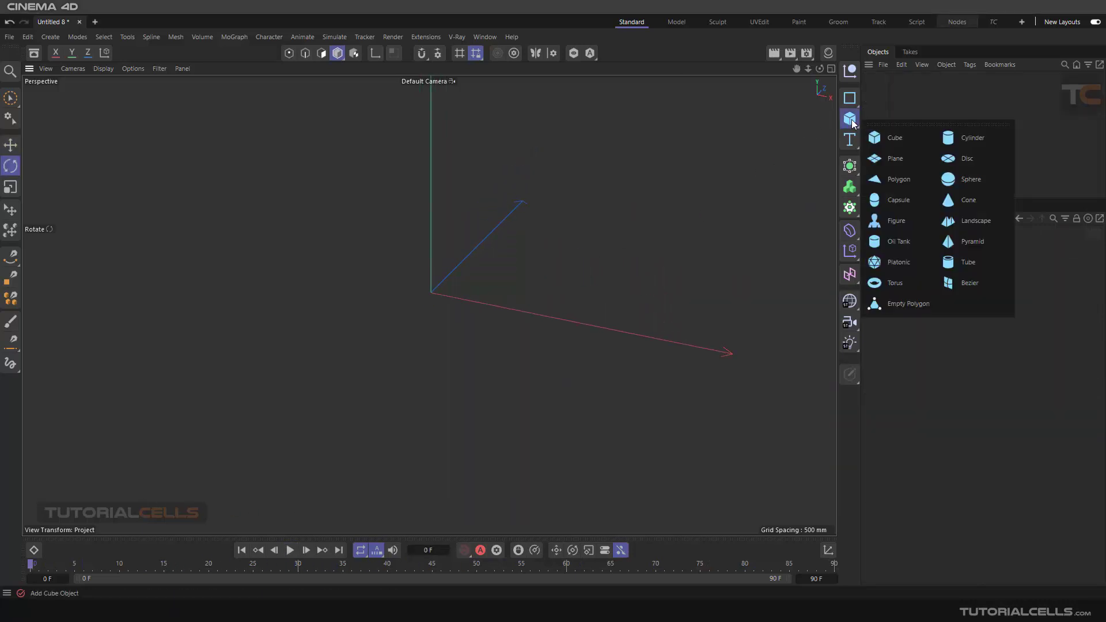
click(890, 155)
alt+drag(547, 249, 545, 270)
drag(499, 226, 522, 349)
drag(595, 362, 590, 360)
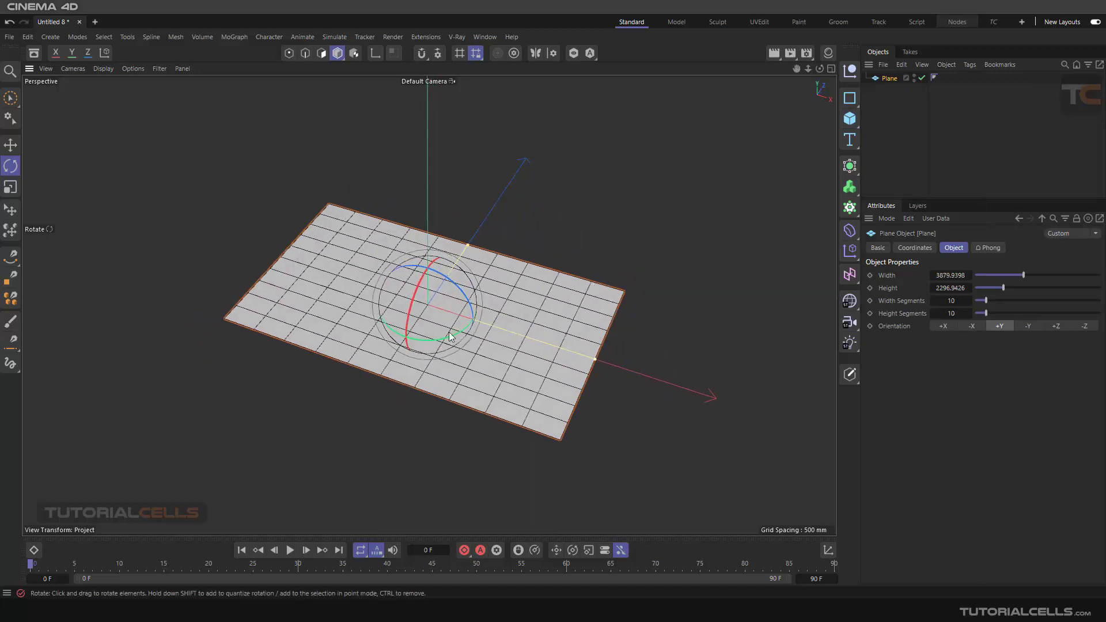
alt+drag(398, 337, 603, 277)
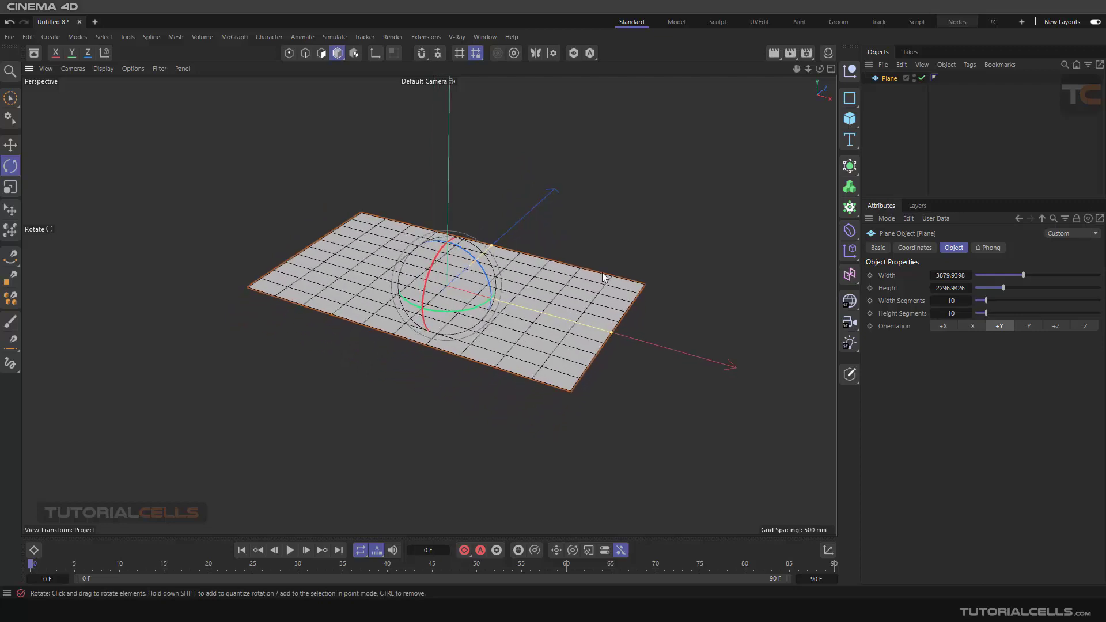
Add a Bend deformer and select its cage, undoing an accidental 80° rotation
click(848, 231)
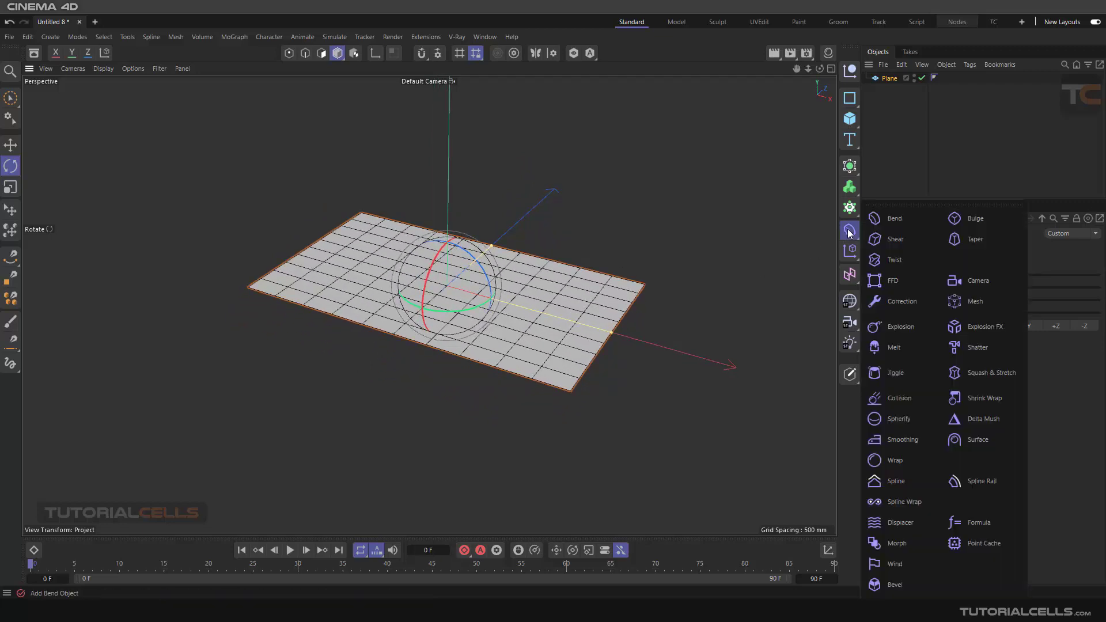
click(889, 224)
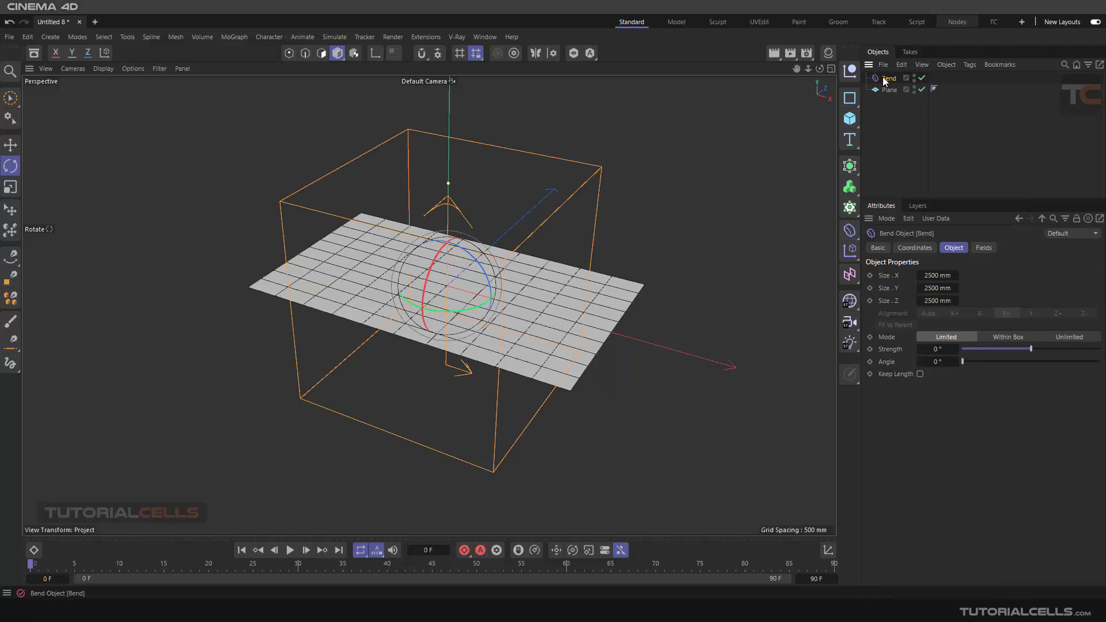
click(879, 109)
alt+drag(423, 283, 450, 192)
click(460, 183)
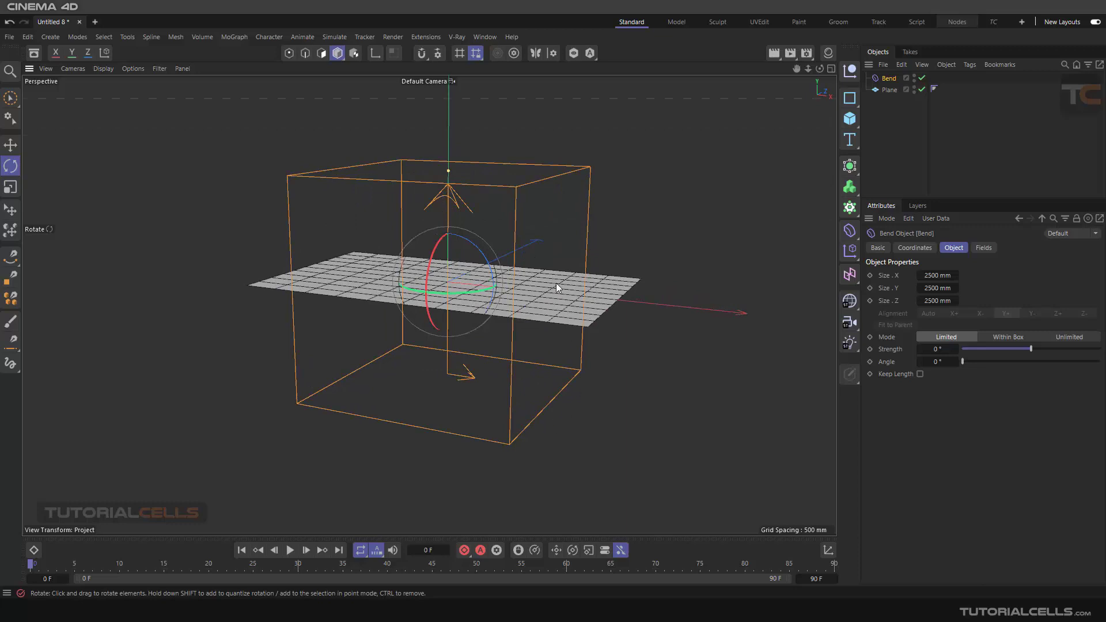
drag(478, 251, 511, 319)
key(ctrl+z)
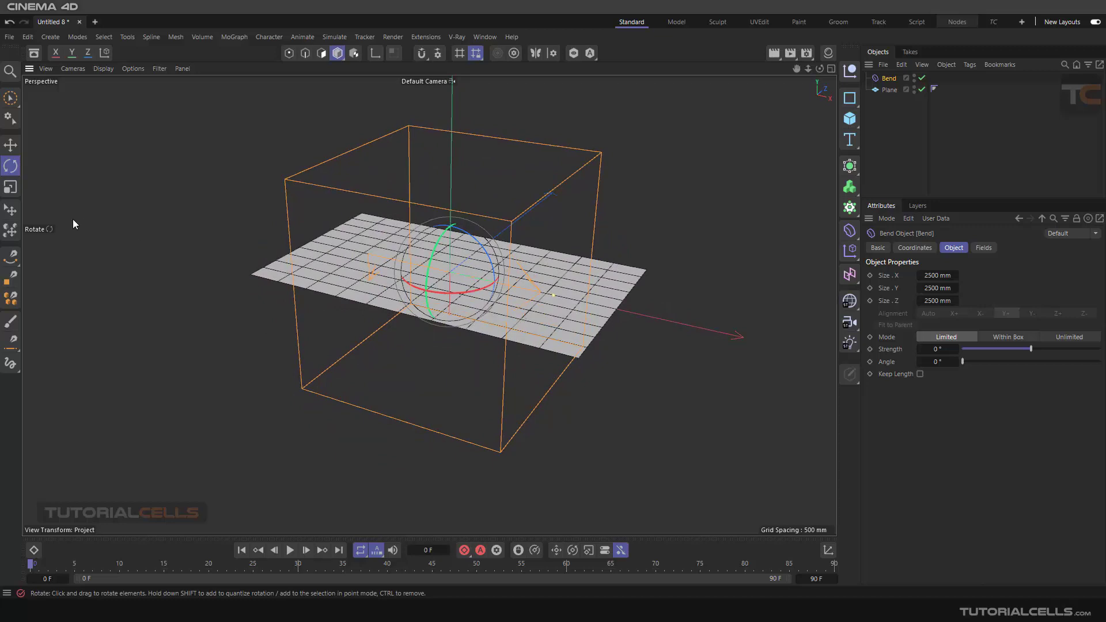
Scale the Bend cage up, setting Size.Y to 3551.544 and Size.Z to 3285.544
key(t)
drag(520, 291, 563, 288)
click(889, 78)
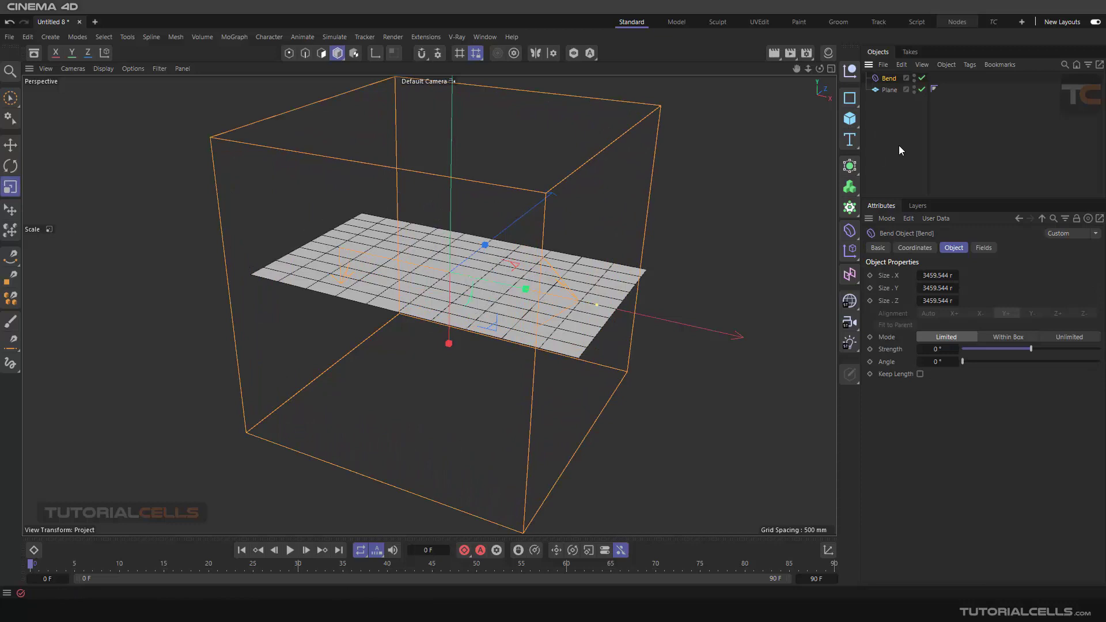
mouse_move(936, 290)
mouse_down()
mouse_move(953, 290)
mouse_move(904, 275)
mouse_move(924, 276)
mouse_move(941, 307)
mouse_up()
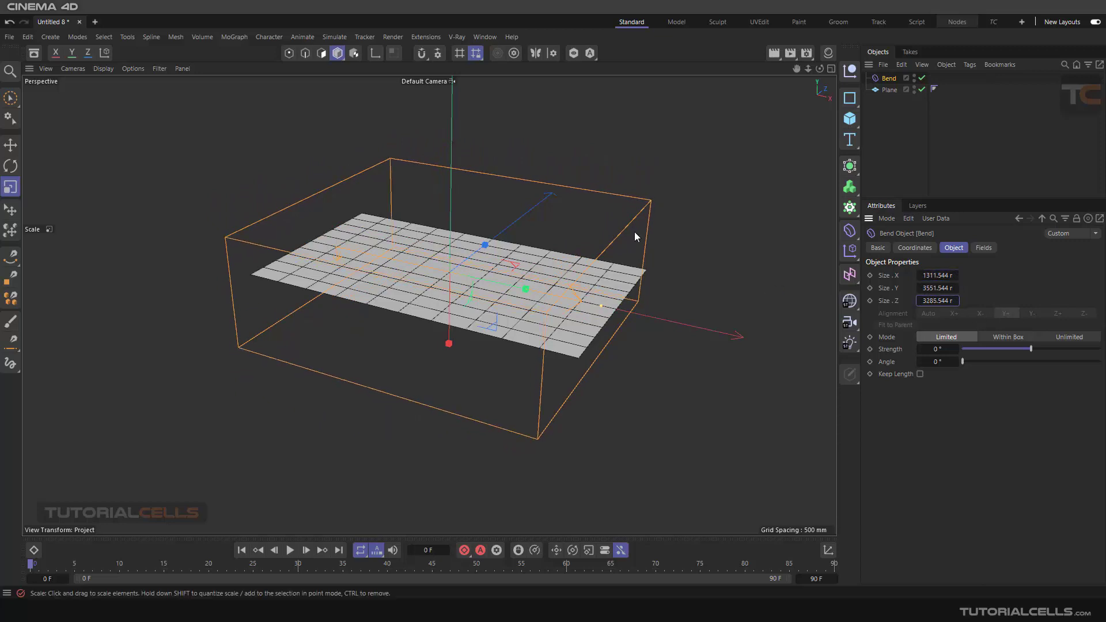
alt+drag(634, 232, 547, 230)
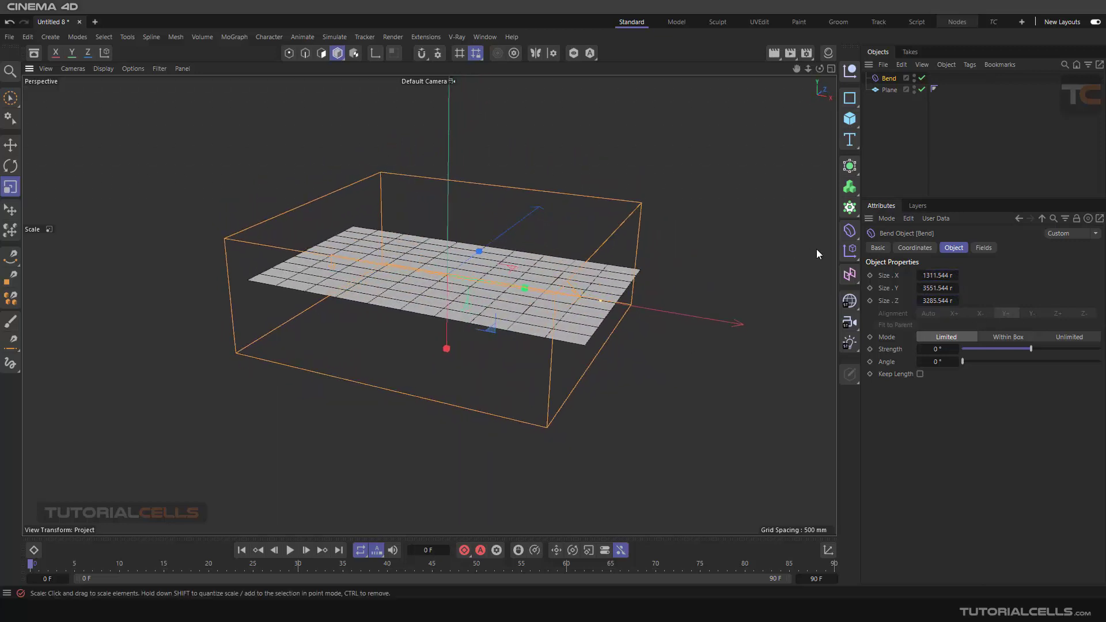
Parent the Bend under the Plane, raise Strength to 69°, and give the Plane 35 width segments
drag(890, 89, 891, 92)
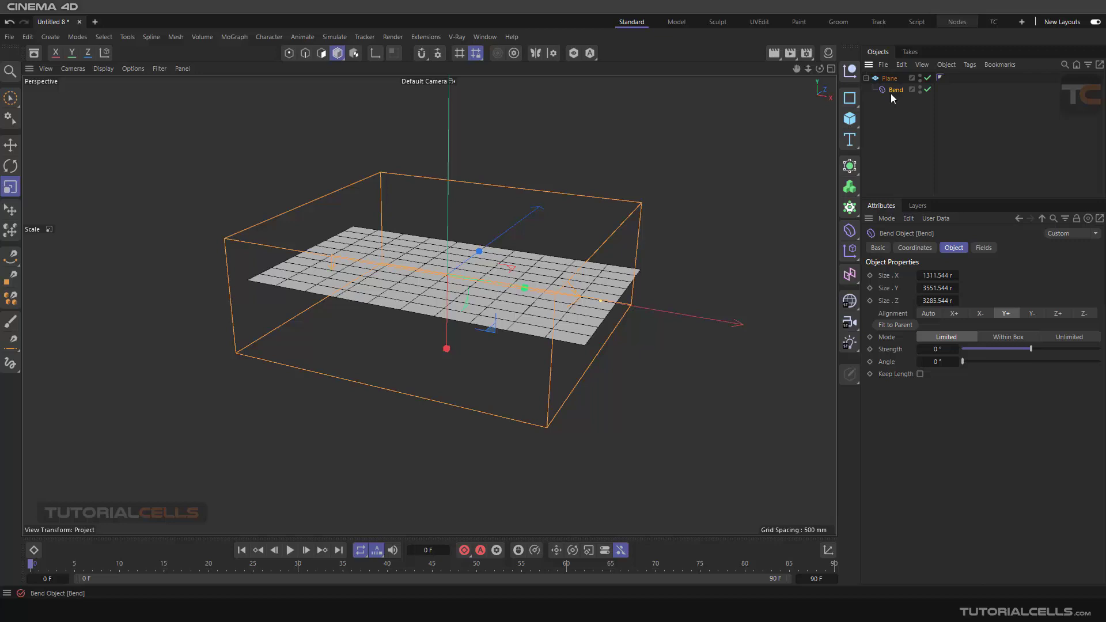
mouse_move(1032, 348)
mouse_down()
mouse_move(1042, 348)
mouse_move(1023, 336)
mouse_move(1045, 344)
mouse_up()
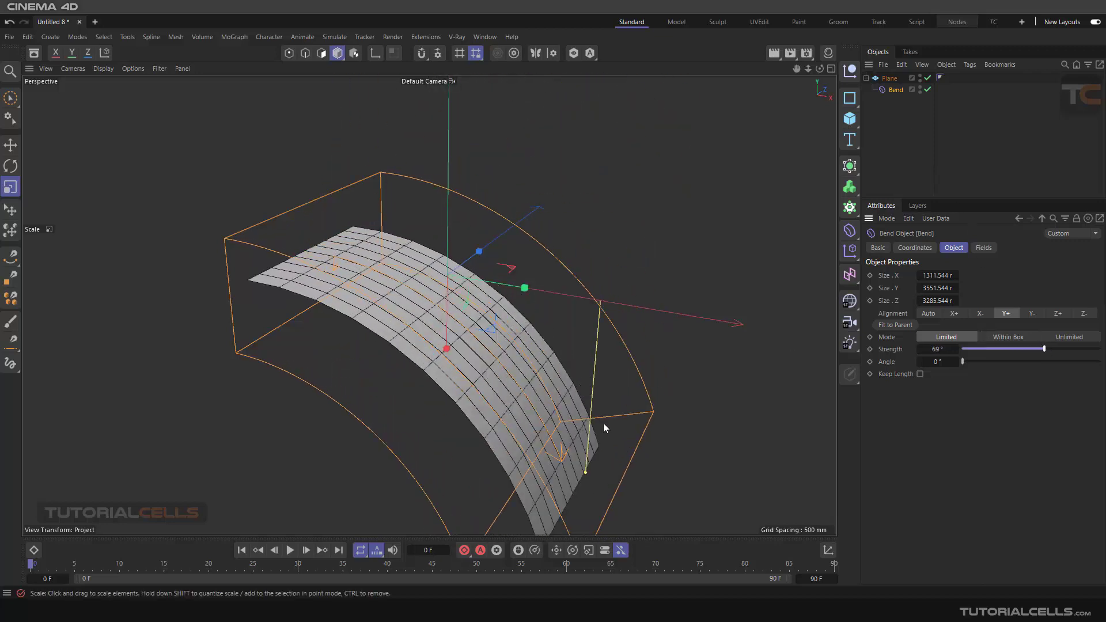
click(887, 80)
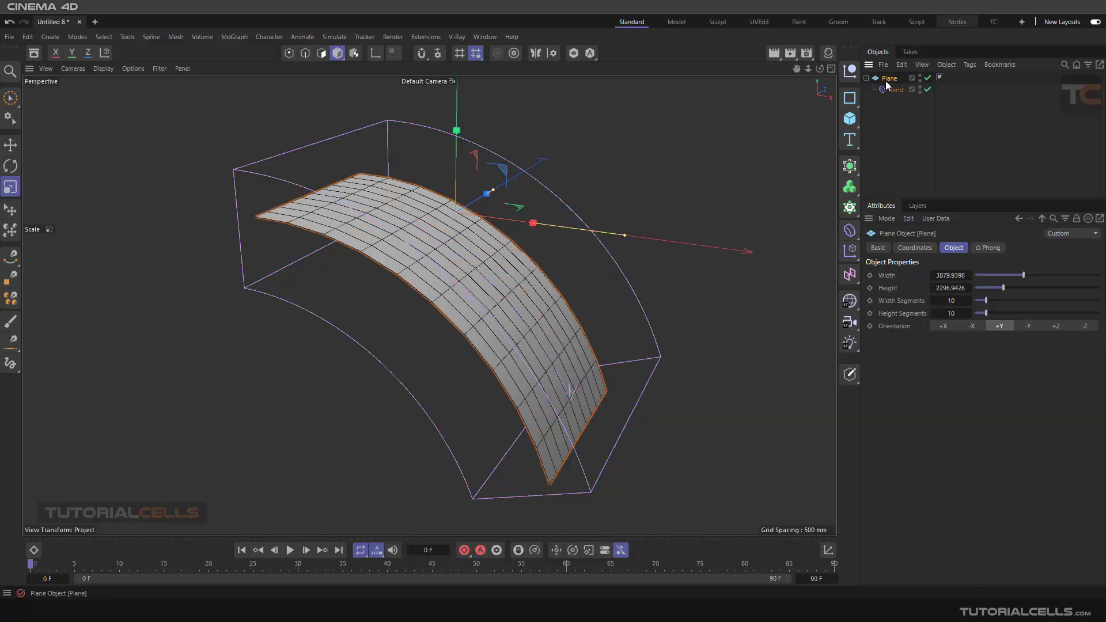
drag(991, 299, 1018, 306)
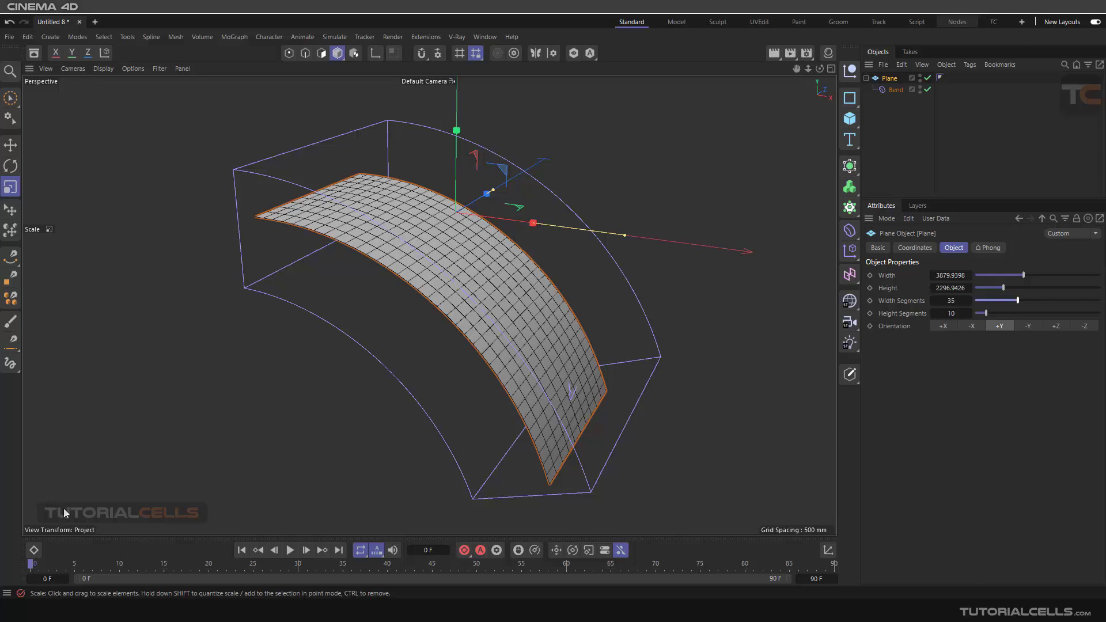
Switch the viewport to Gouraud Shading and hide the Bend cage
click(99, 70)
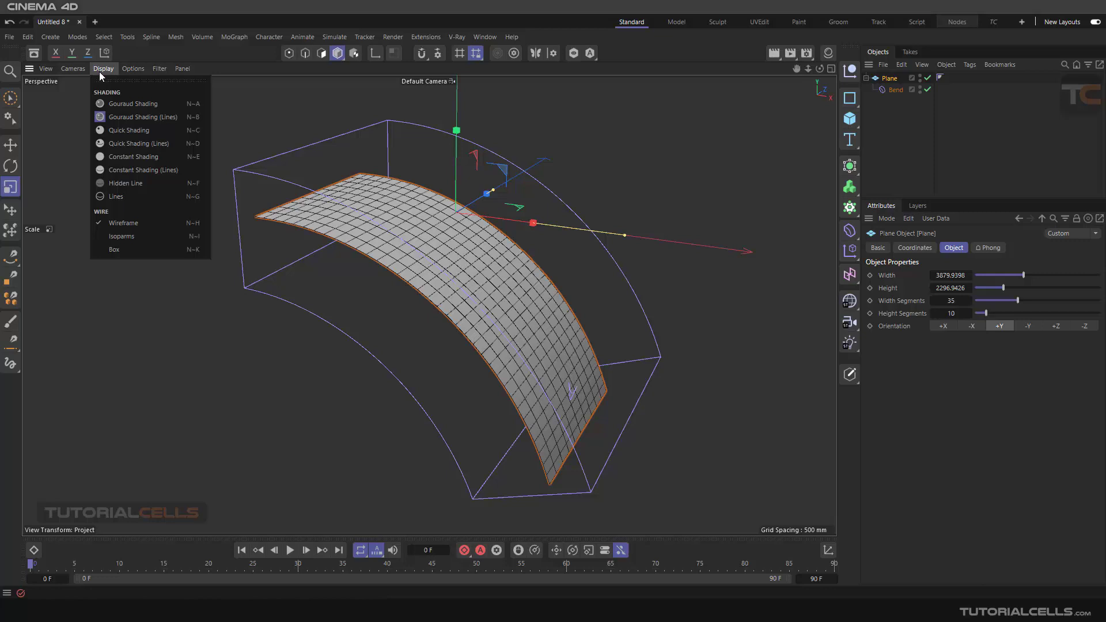
click(113, 105)
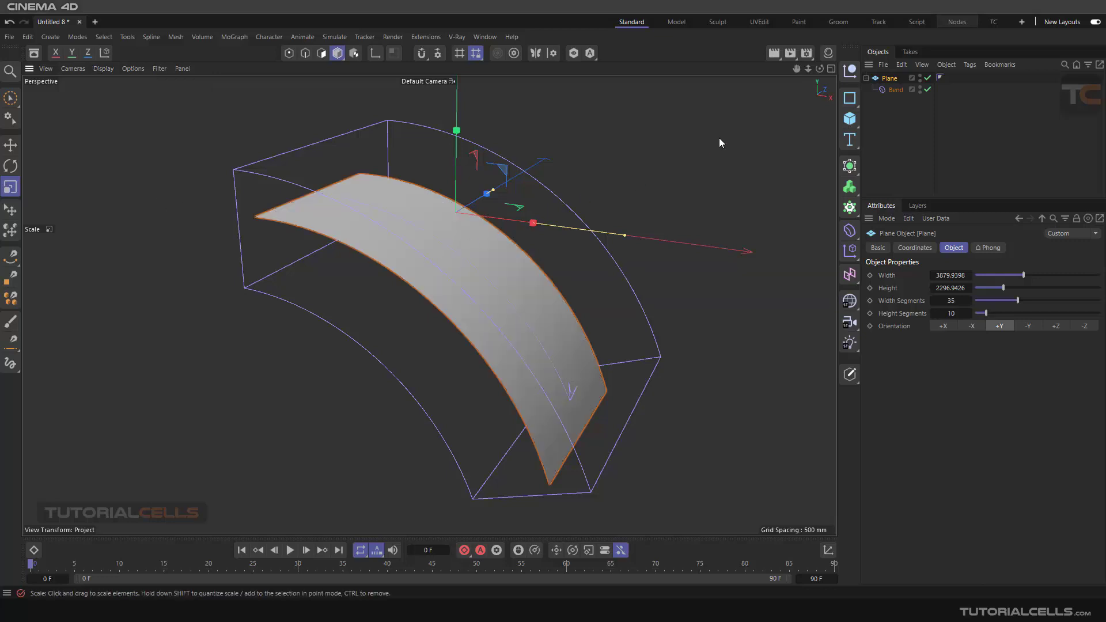
click(920, 88)
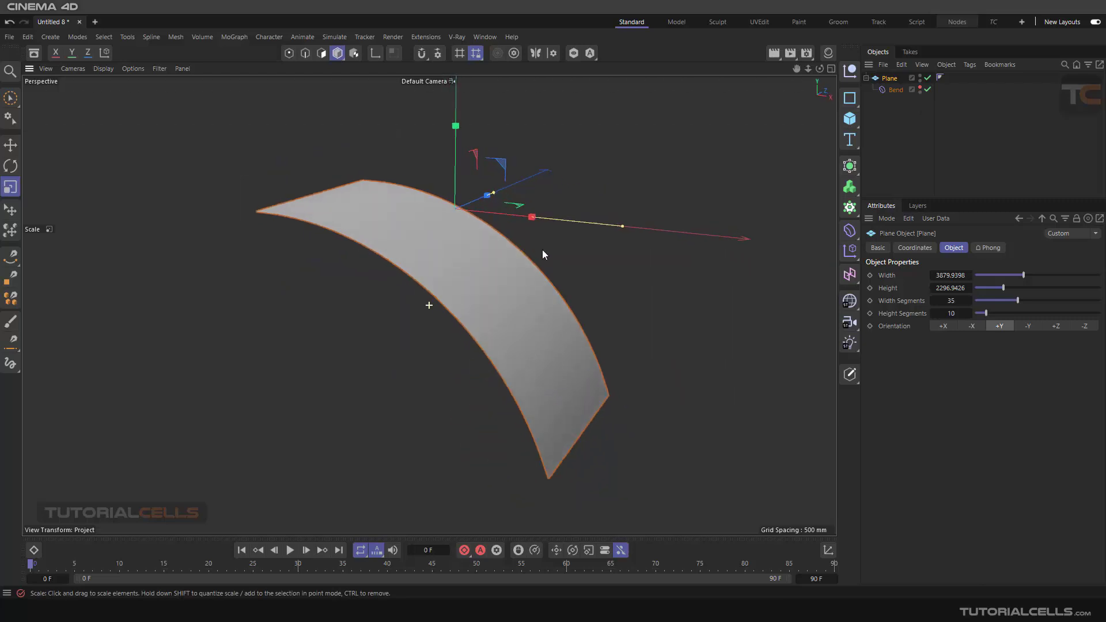
Set the Bend Strength to 0° and keyframe it at frame 0
click(890, 89)
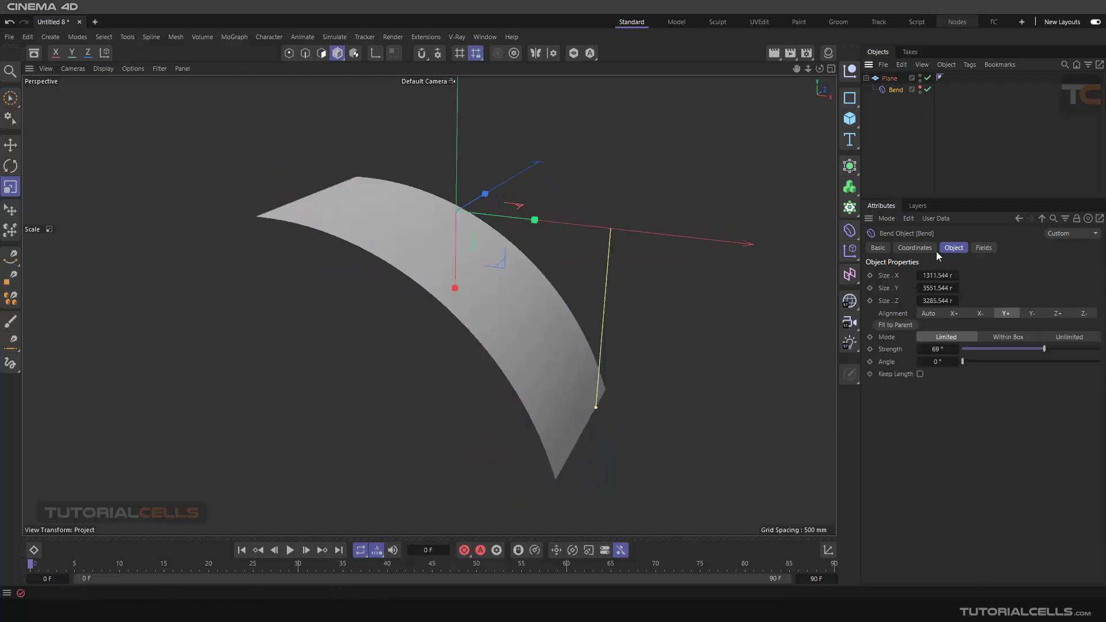
right_click(952, 349)
key(Escape)
text(0)
key(Return)
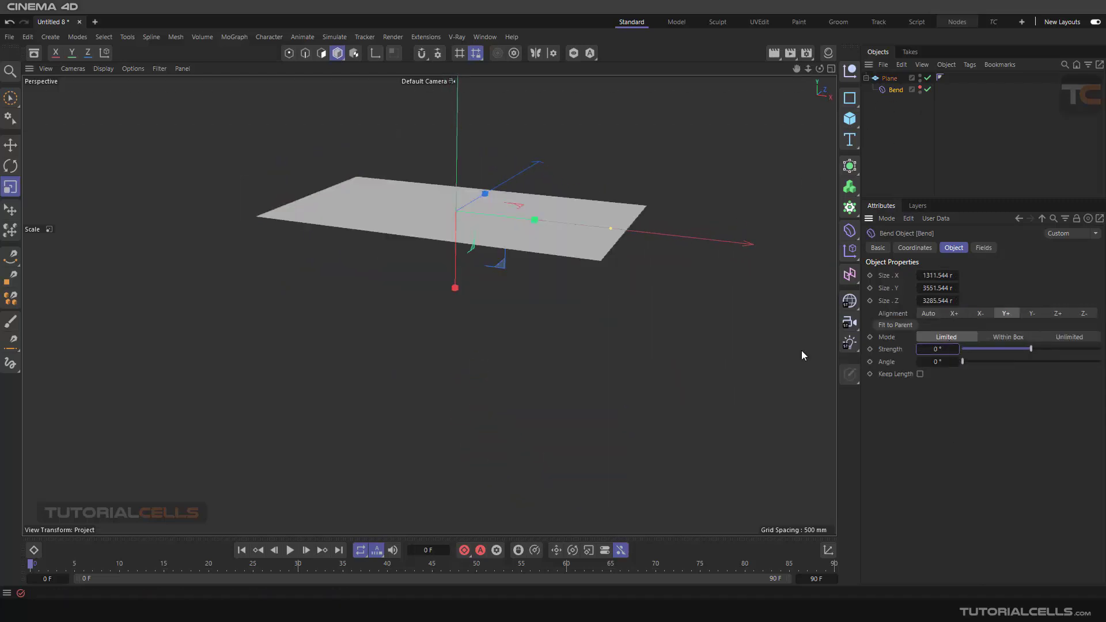
click(870, 349)
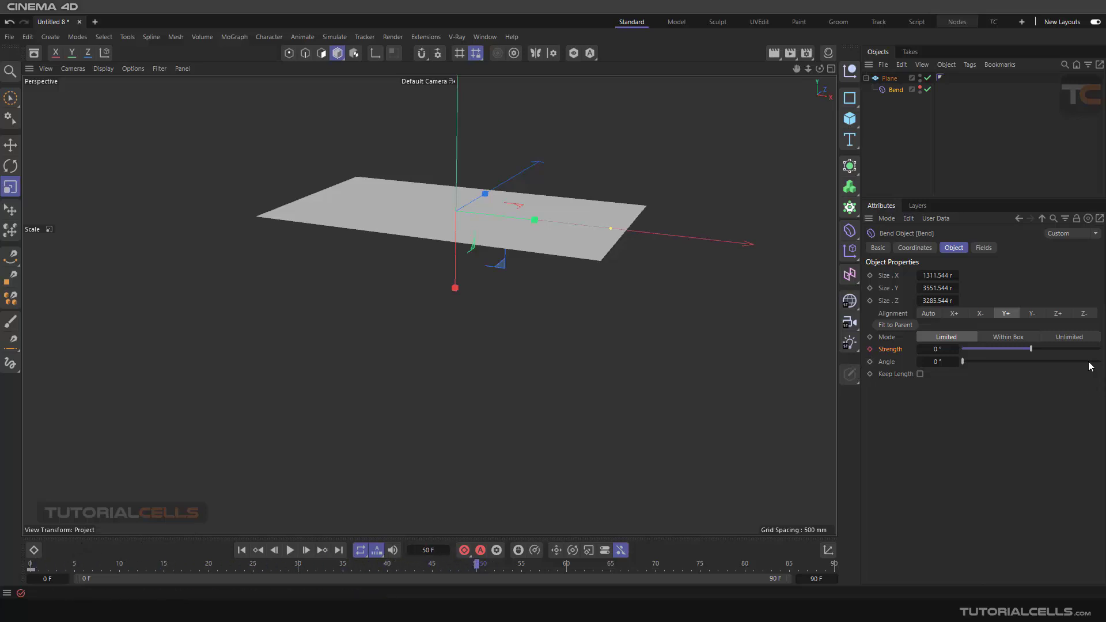
Keyframe a raised 75° Strength, preview it, and move that key from frame 50 to 40
drag(1035, 349, 1045, 347)
click(870, 351)
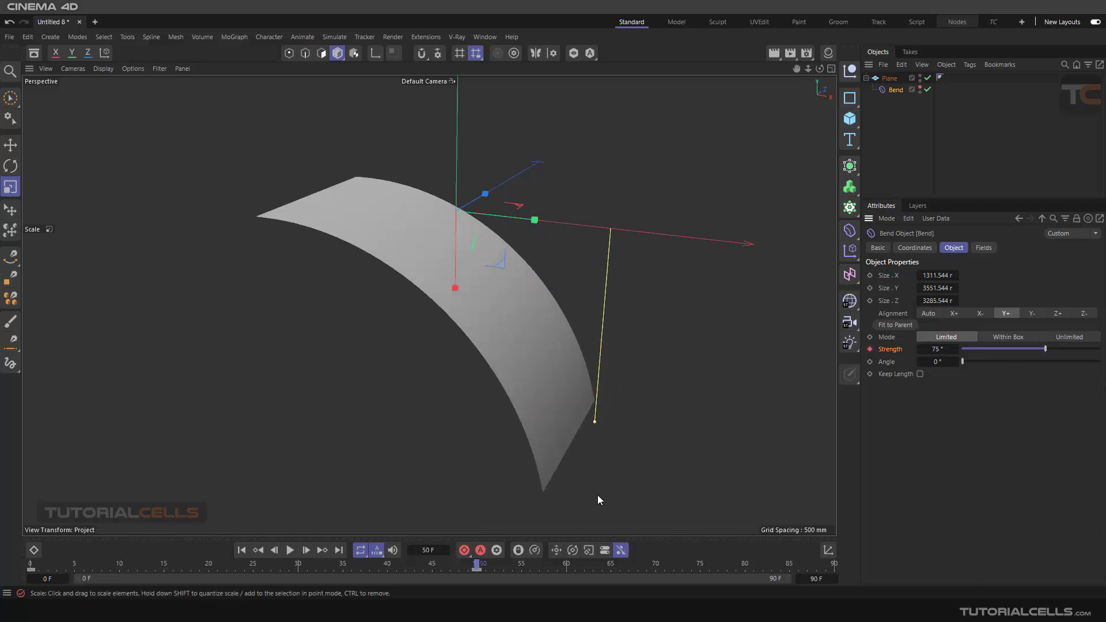
click(243, 550)
click(289, 550)
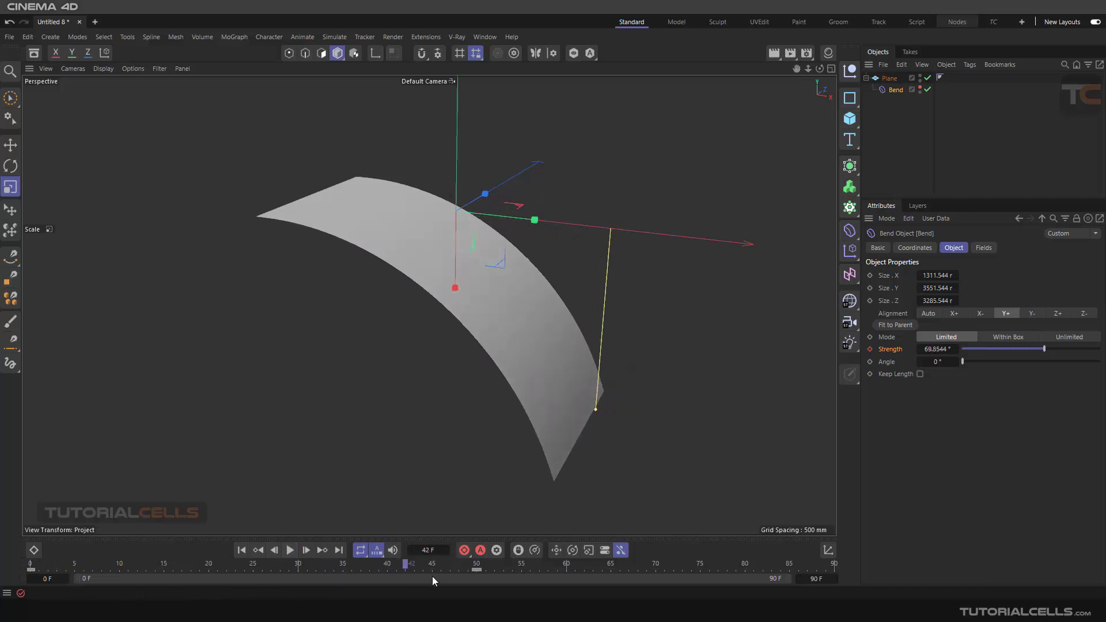
drag(476, 570, 32, 567)
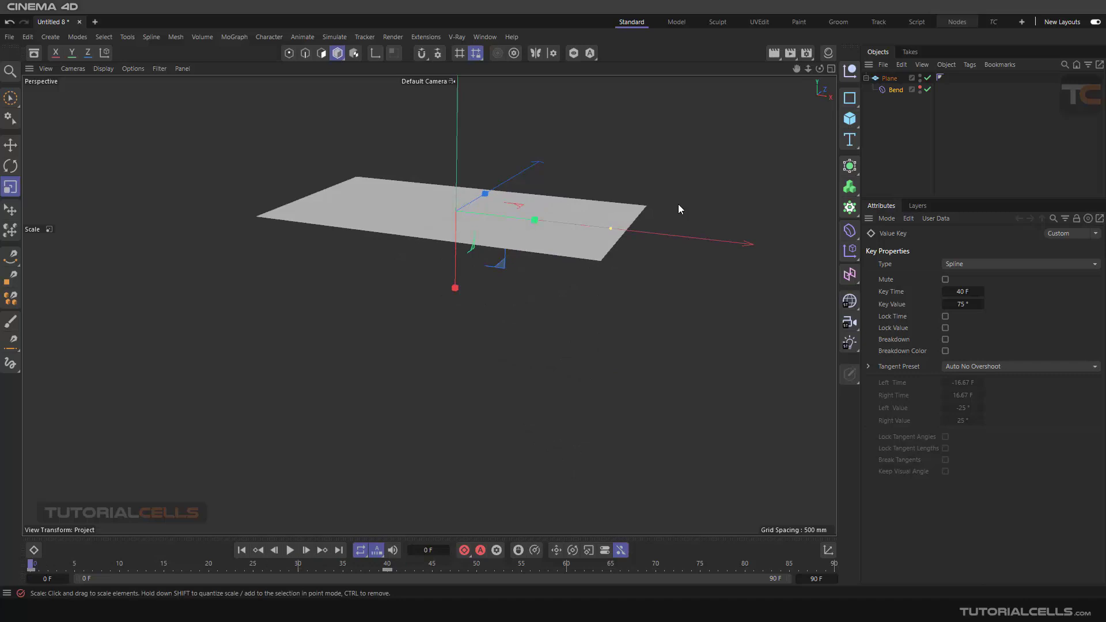
click(889, 79)
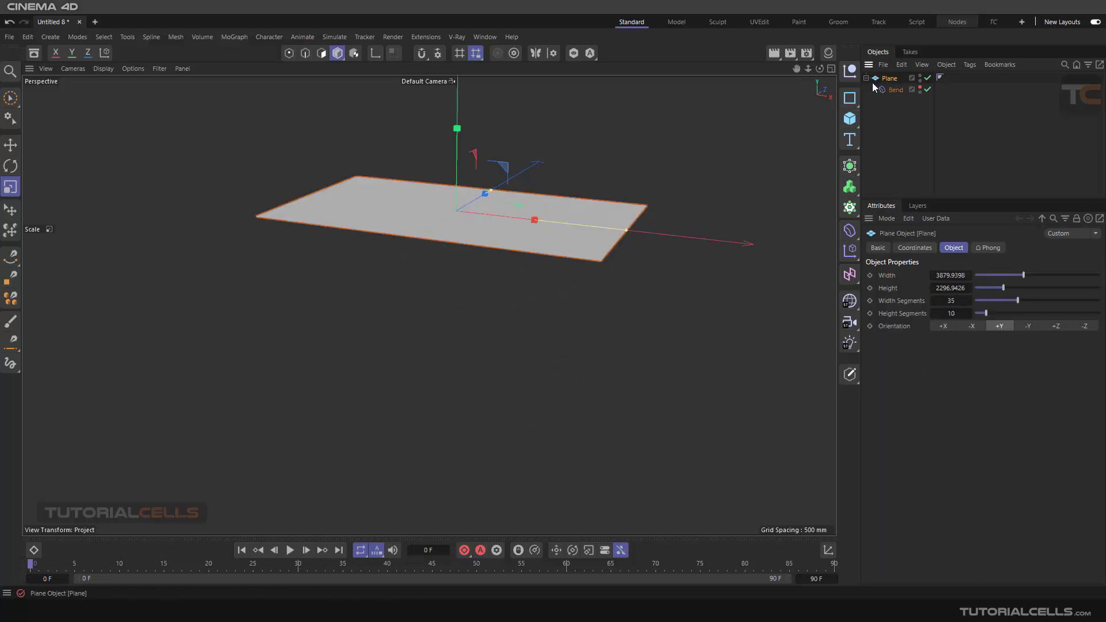
Clone the Plane with a new Cloner set to count 1/3/1
alt+click(851, 208)
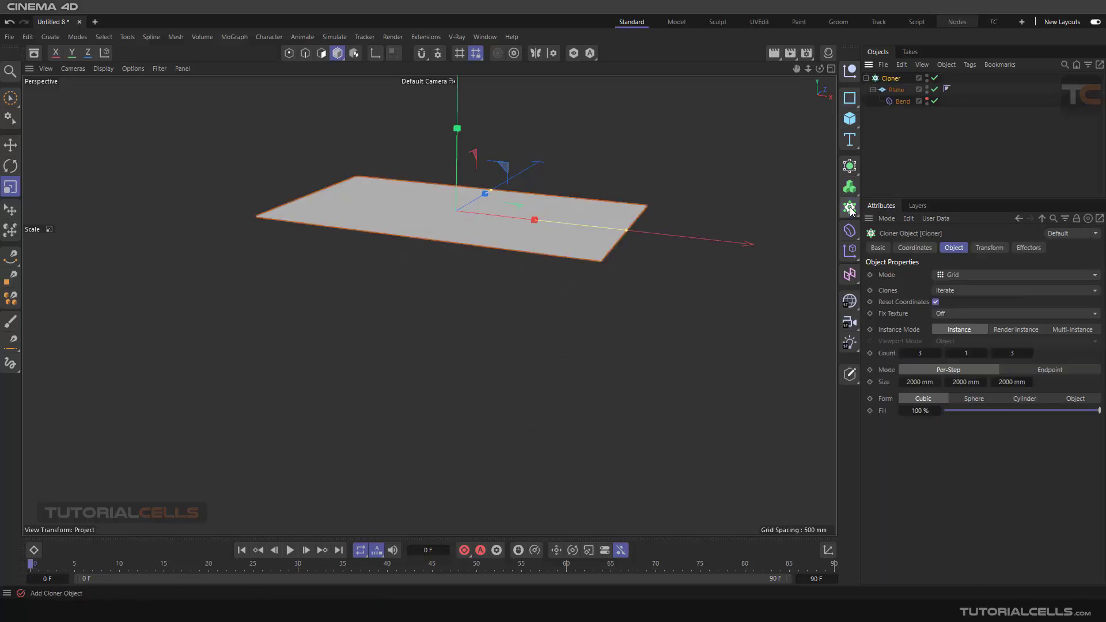
scroll(631, 282, down, 4)
alt+drag(632, 273, 645, 316)
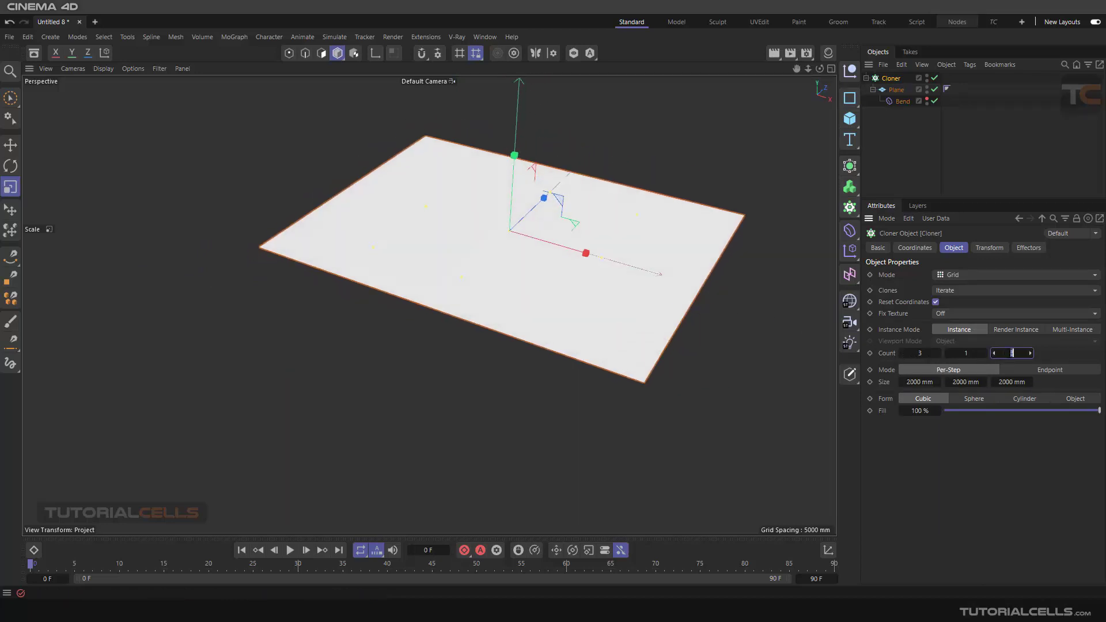
key(Return)
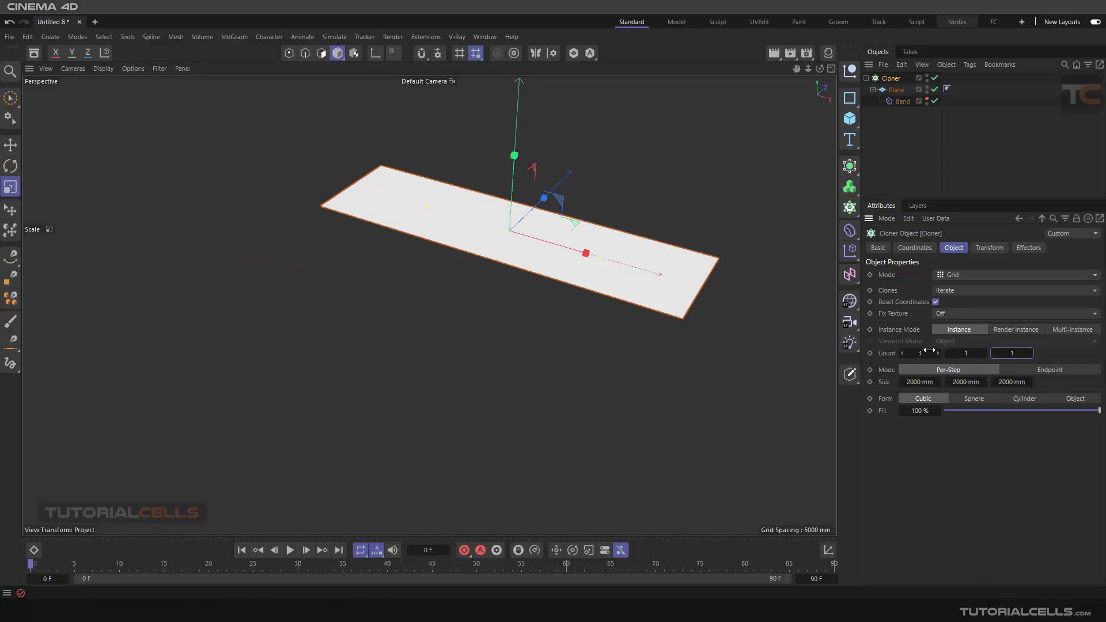
drag(928, 350, 937, 350)
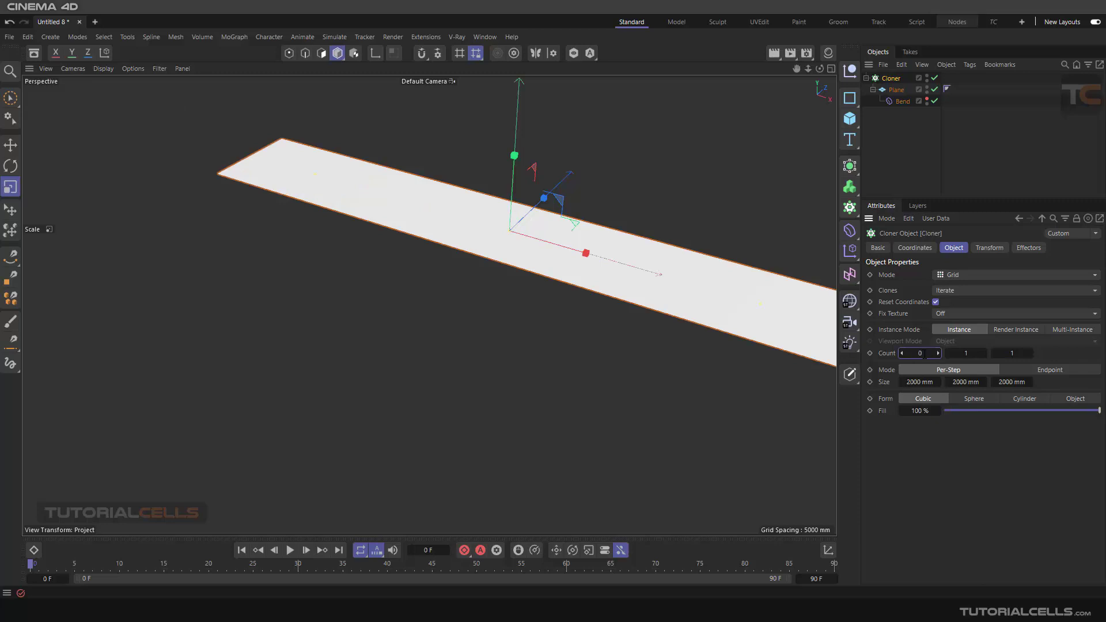
mouse_move(924, 353)
mouse_down()
mouse_move(996, 353)
mouse_move(968, 354)
mouse_up()
Switch the Cloner to Endpoint mode and reduce Size Y to about 1599 mm
scroll(622, 302, down, 2)
scroll(589, 316, up, 2)
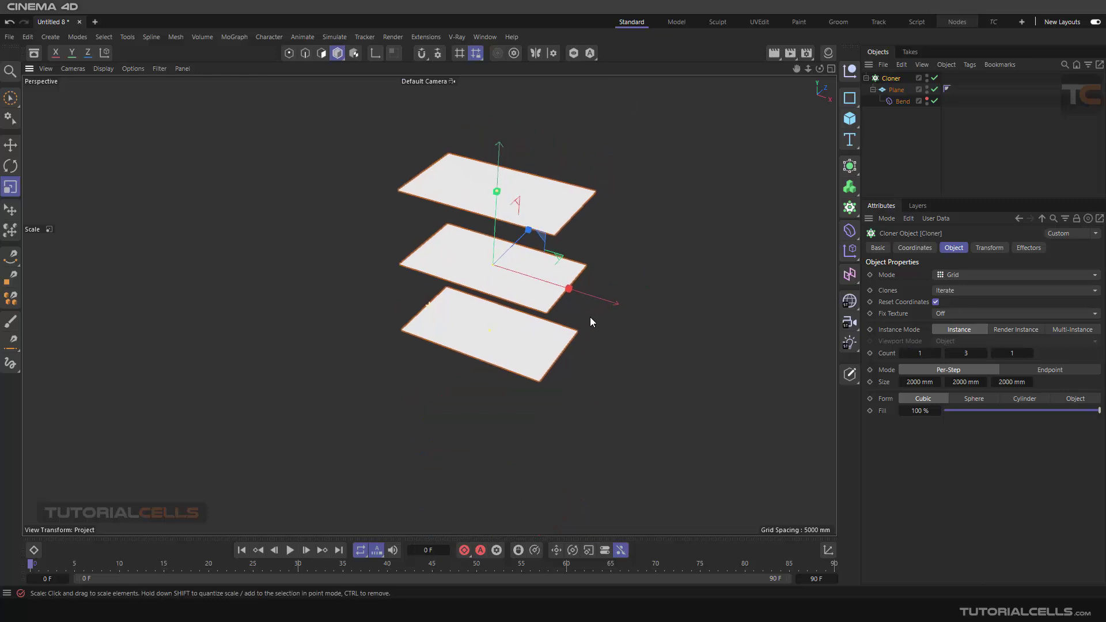
click(1035, 370)
drag(968, 379, 947, 380)
scroll(475, 292, up, 3)
alt+drag(474, 288, 508, 278)
drag(968, 383, 950, 381)
Create a new material, apply it to the Cloner, and set its colour value to 44%
click(827, 53)
double_click(683, 110)
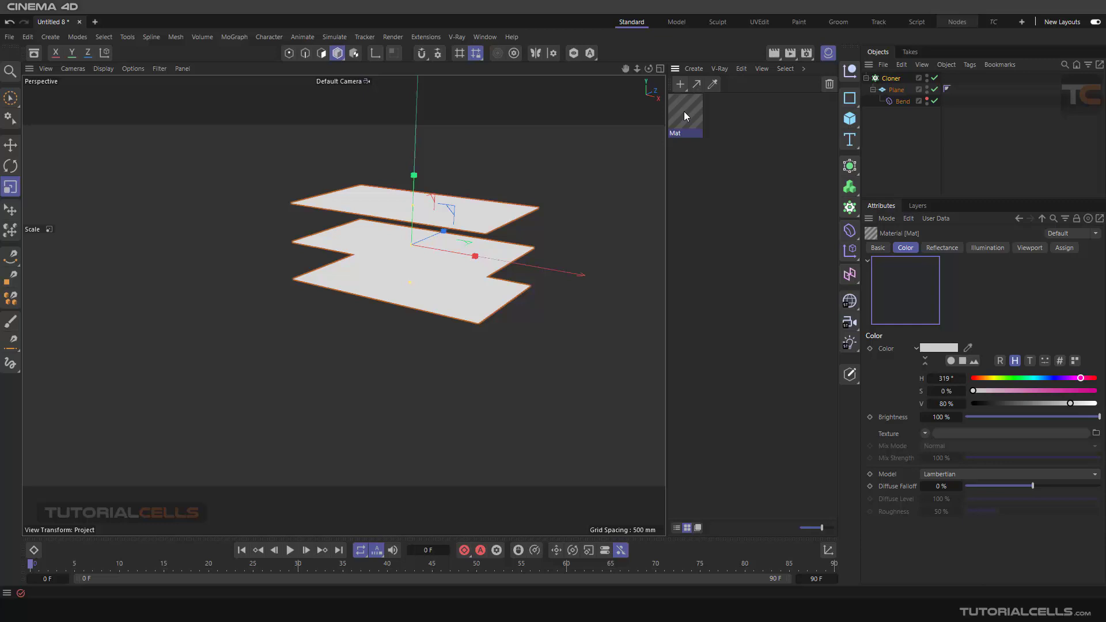
drag(683, 112, 893, 80)
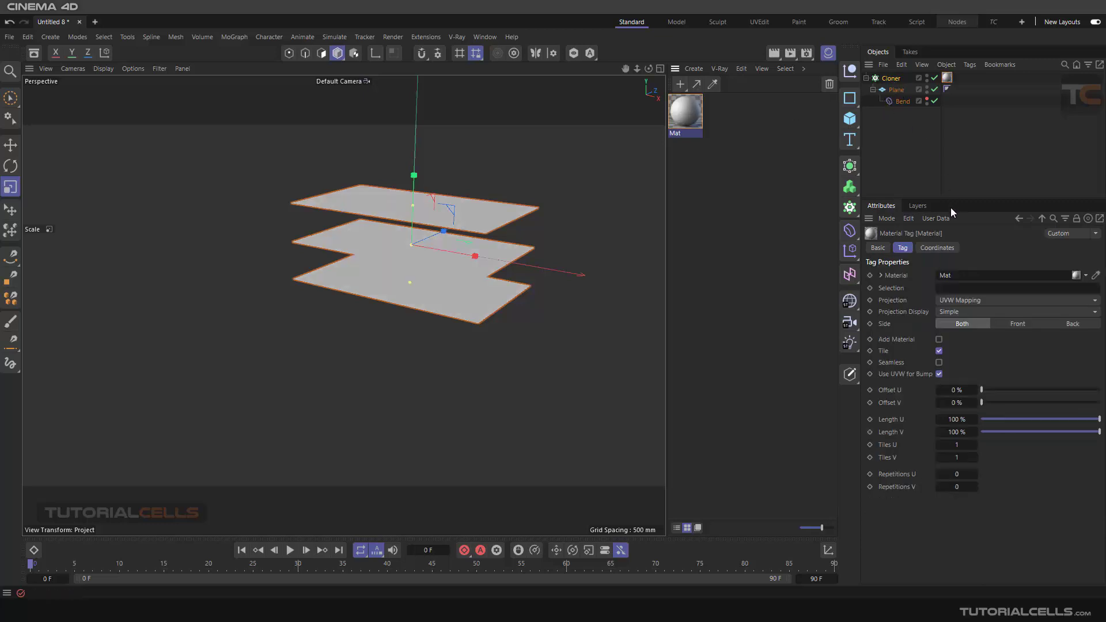
double_click(690, 105)
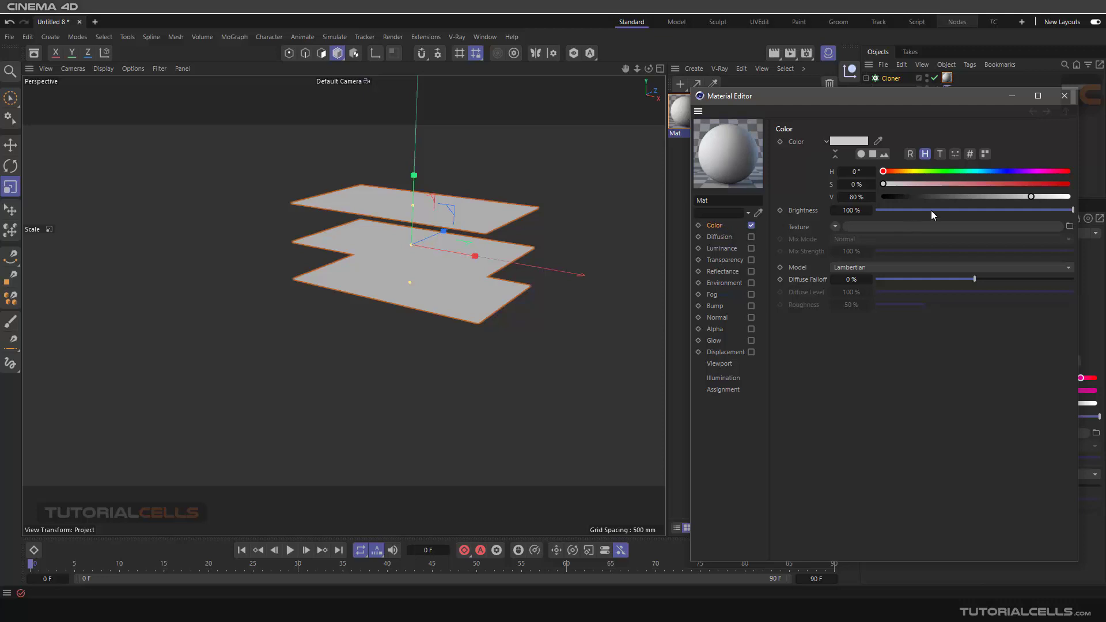
click(965, 197)
click(1063, 96)
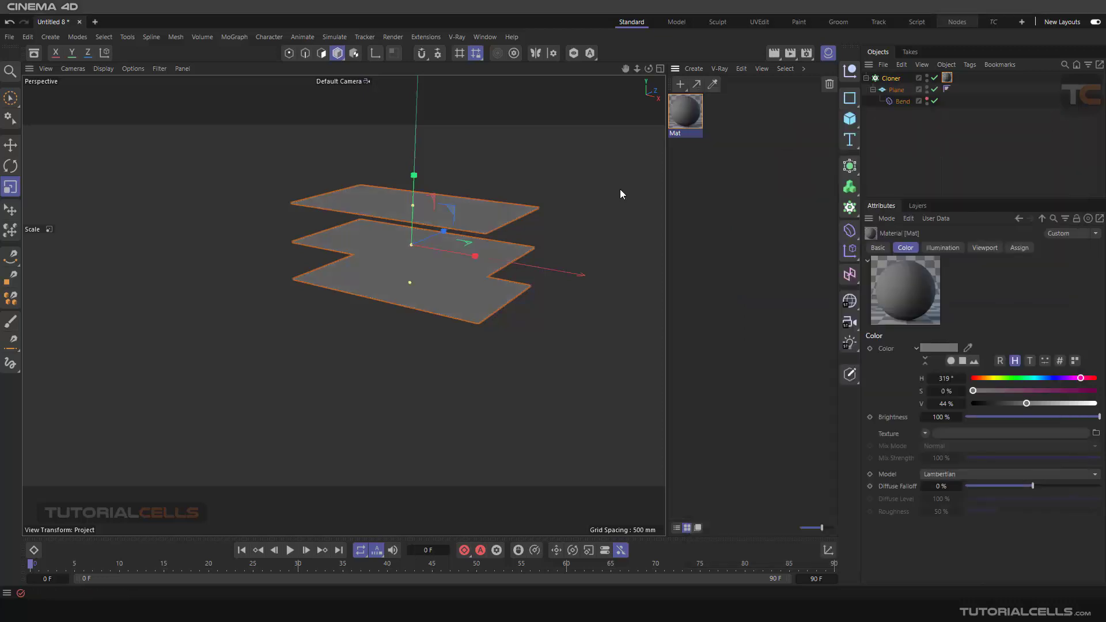
click(828, 53)
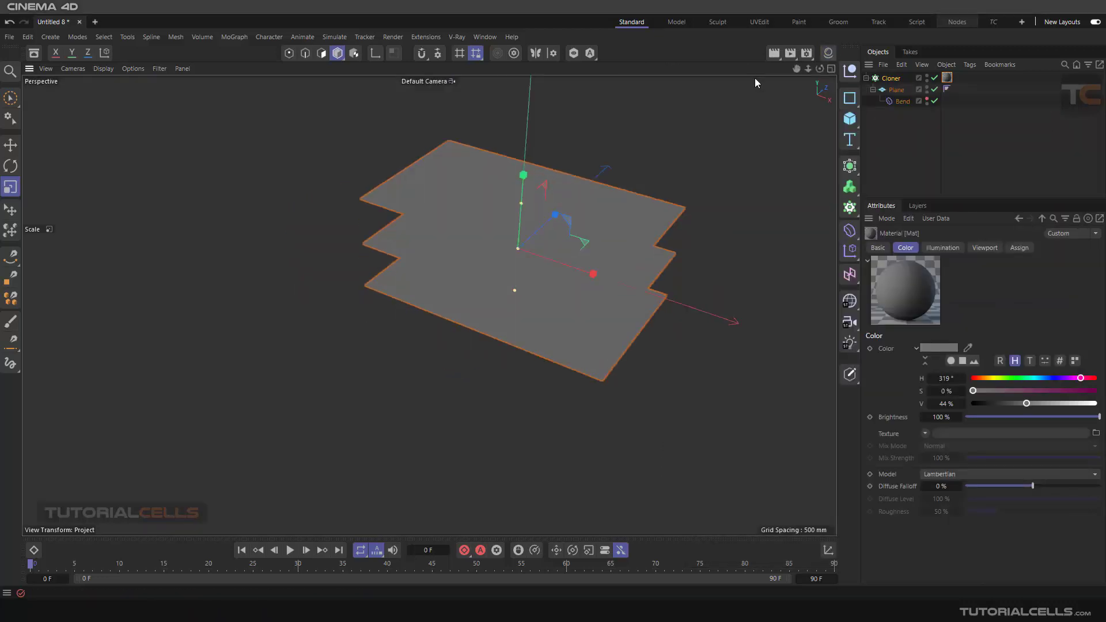
Squeeze the cloned stack's Y size, trying 40 mm and thinner values down to about 12 mm
click(889, 79)
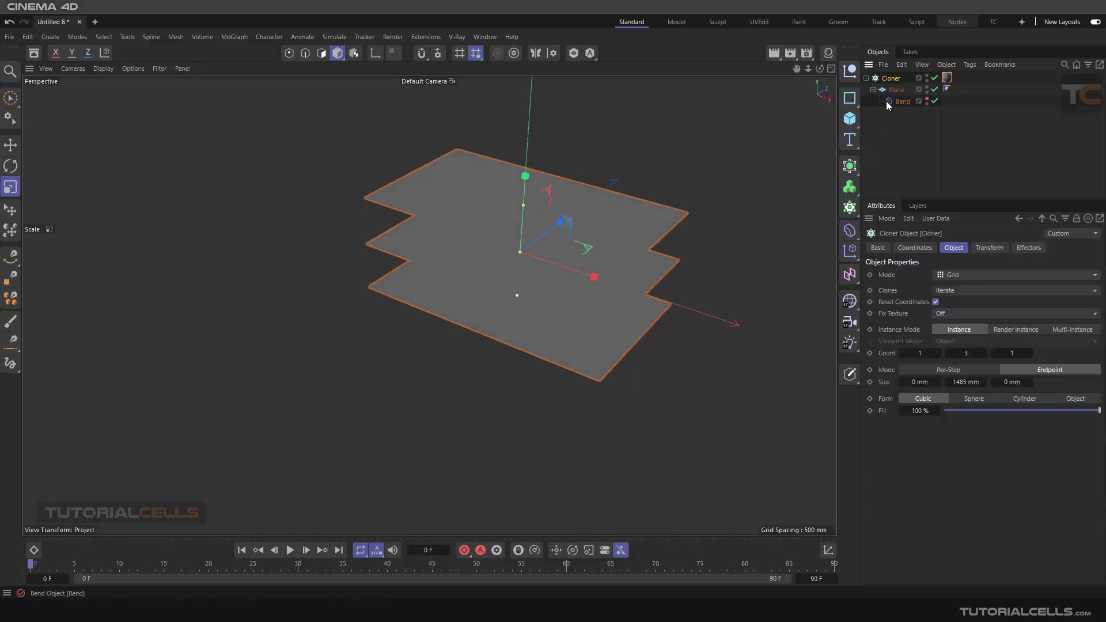
click(926, 99)
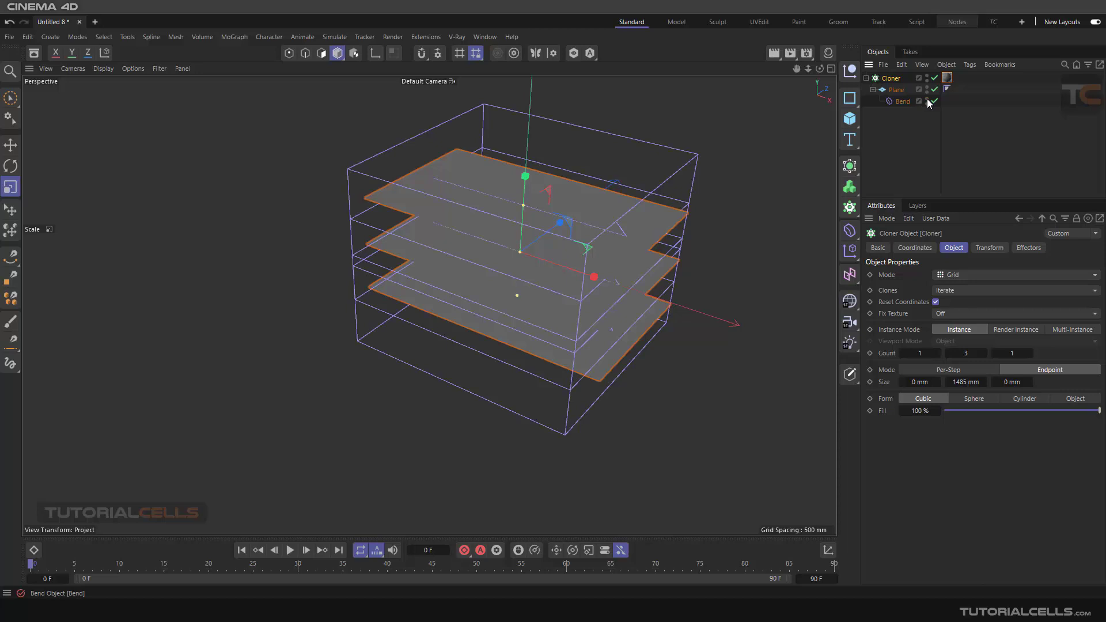
click(926, 100)
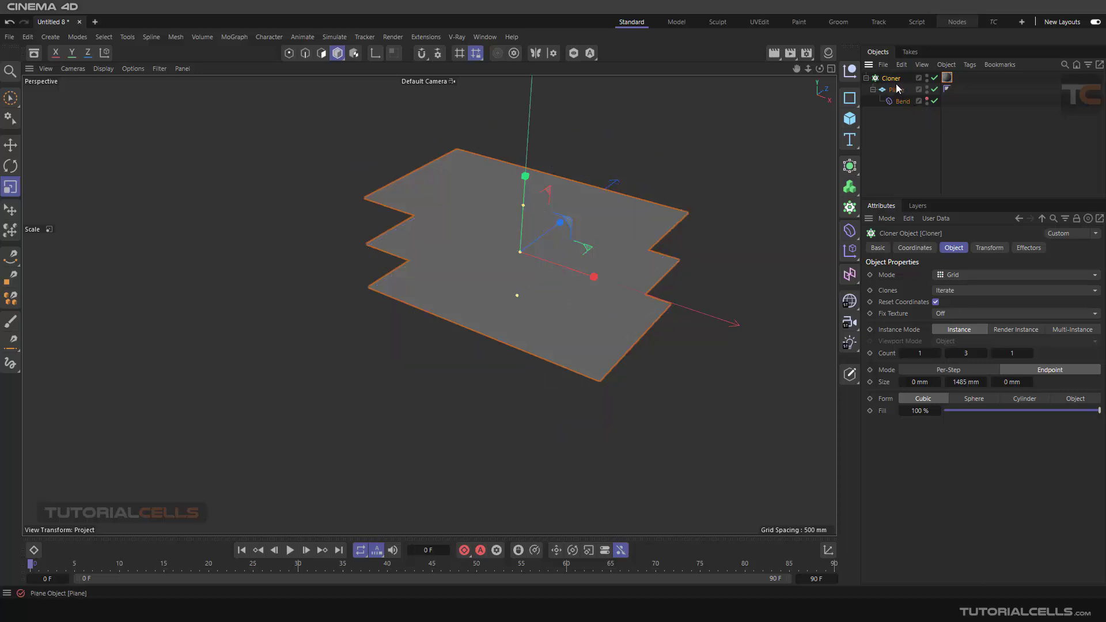
drag(984, 382, 988, 409)
alt+drag(443, 271, 326, 239)
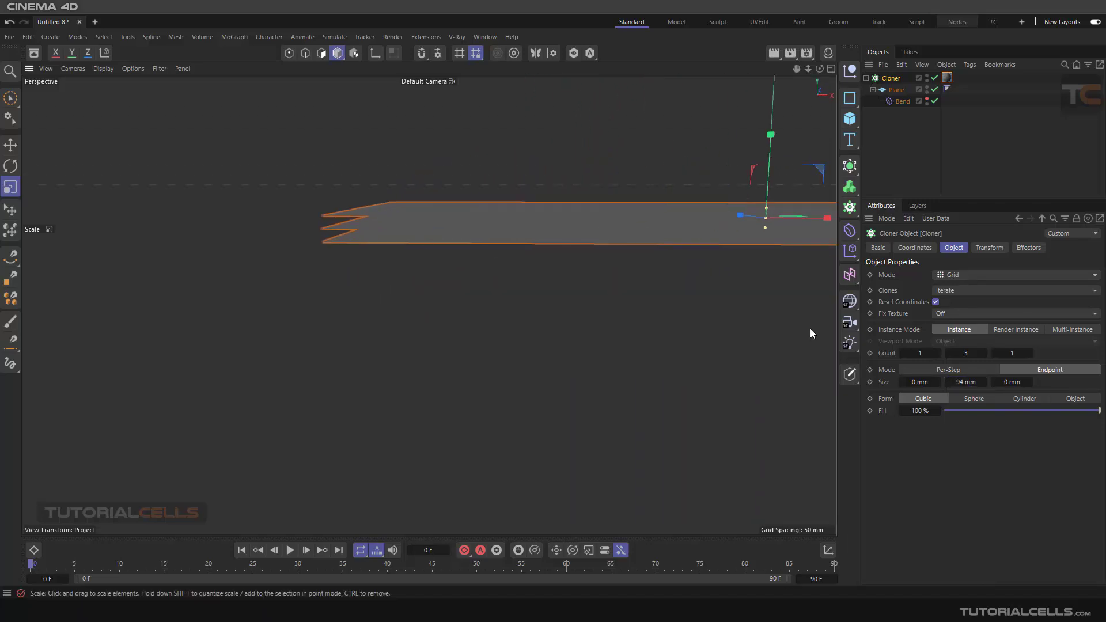
click(965, 382)
text(40)
key(Return)
drag(965, 382, 972, 401)
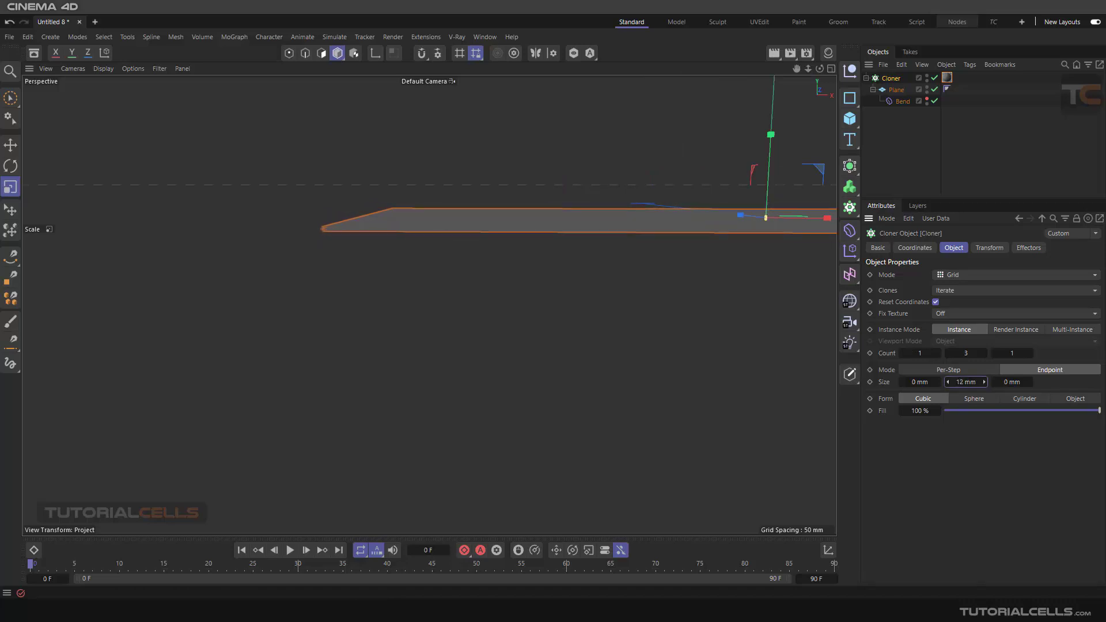
alt+drag(630, 196, 564, 280)
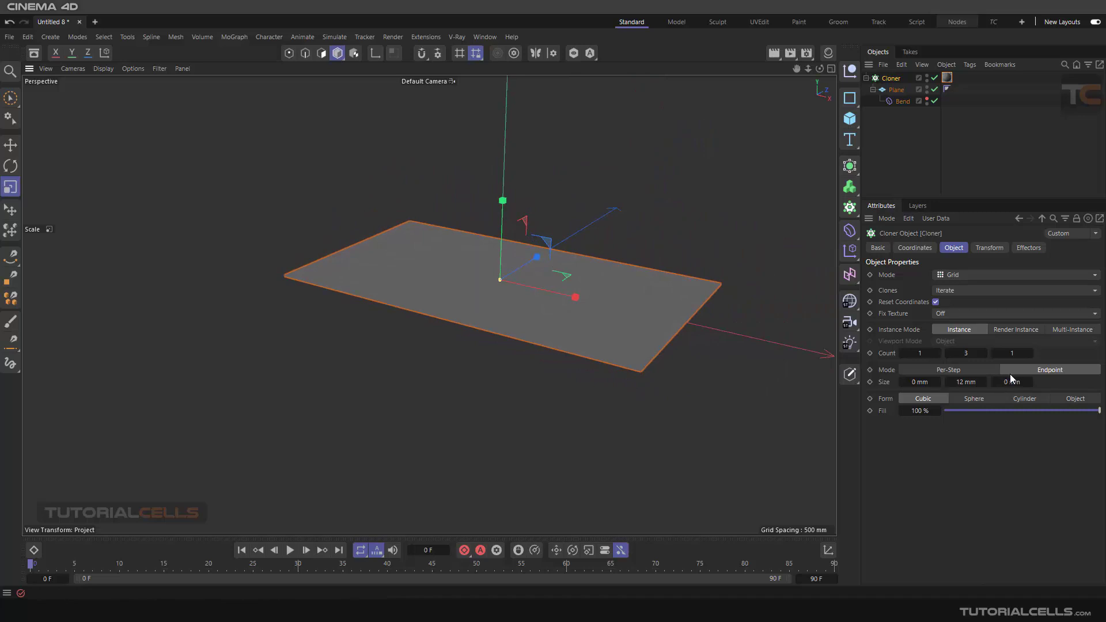
Widen the stack again and settle its Y size at 58 mm
drag(973, 381, 1029, 380)
scroll(260, 242, up, 5)
scroll(285, 266, up, 3)
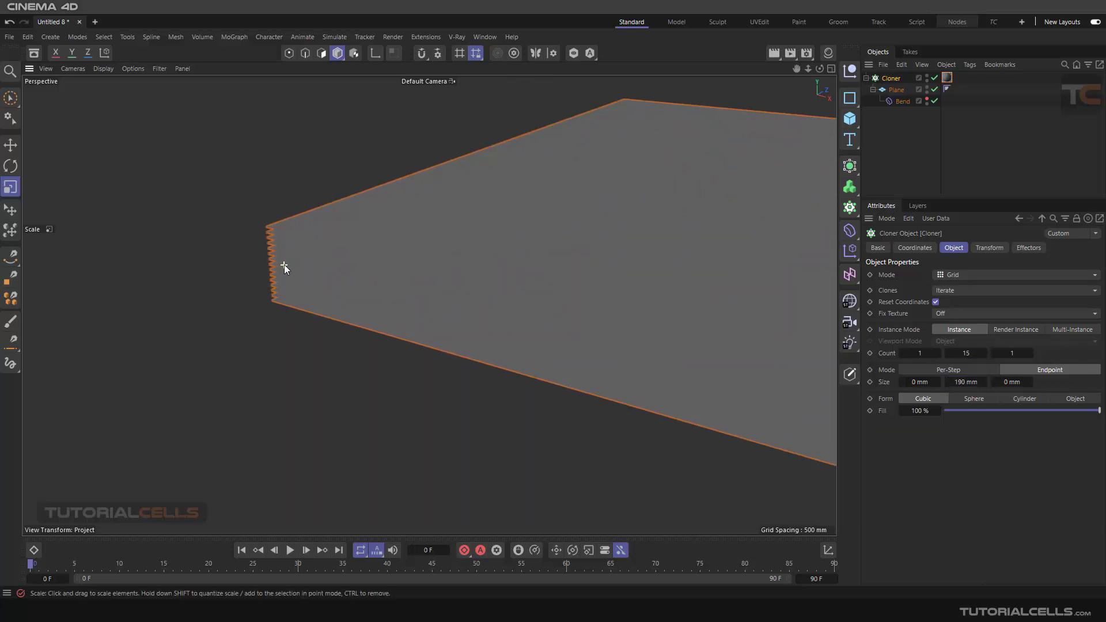
scroll(283, 265, down, 3)
drag(966, 381, 944, 382)
scroll(372, 252, down, 2)
scroll(372, 252, down, 3)
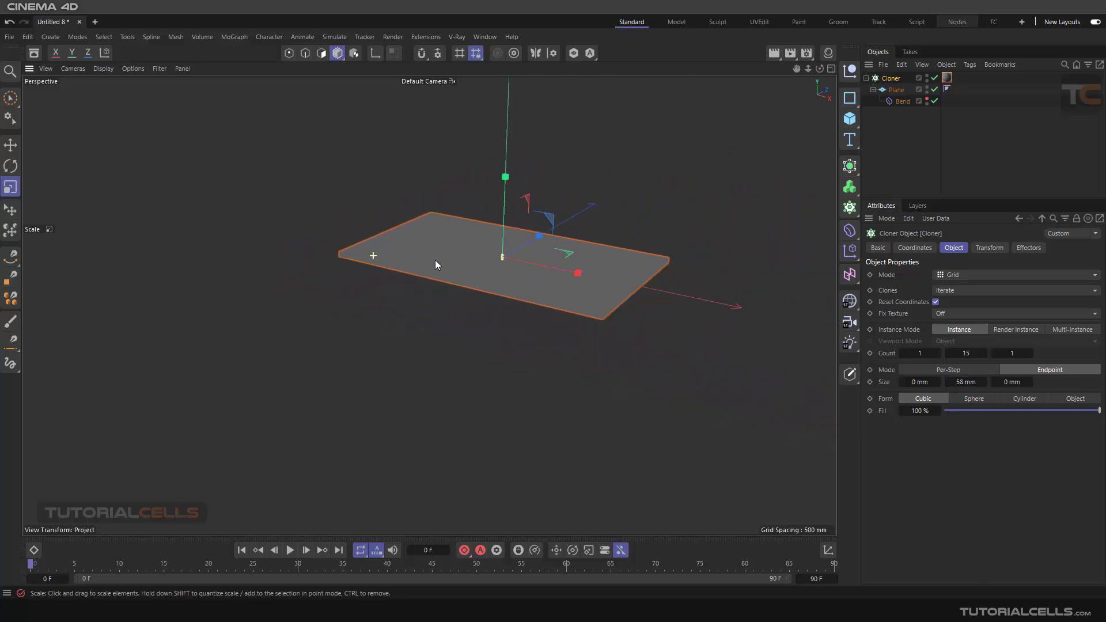
alt+drag(437, 261, 476, 314)
scroll(597, 271, up, 1)
alt+drag(598, 294, 679, 282)
Play the bend animation, pause it, and return to the first frame
click(290, 550)
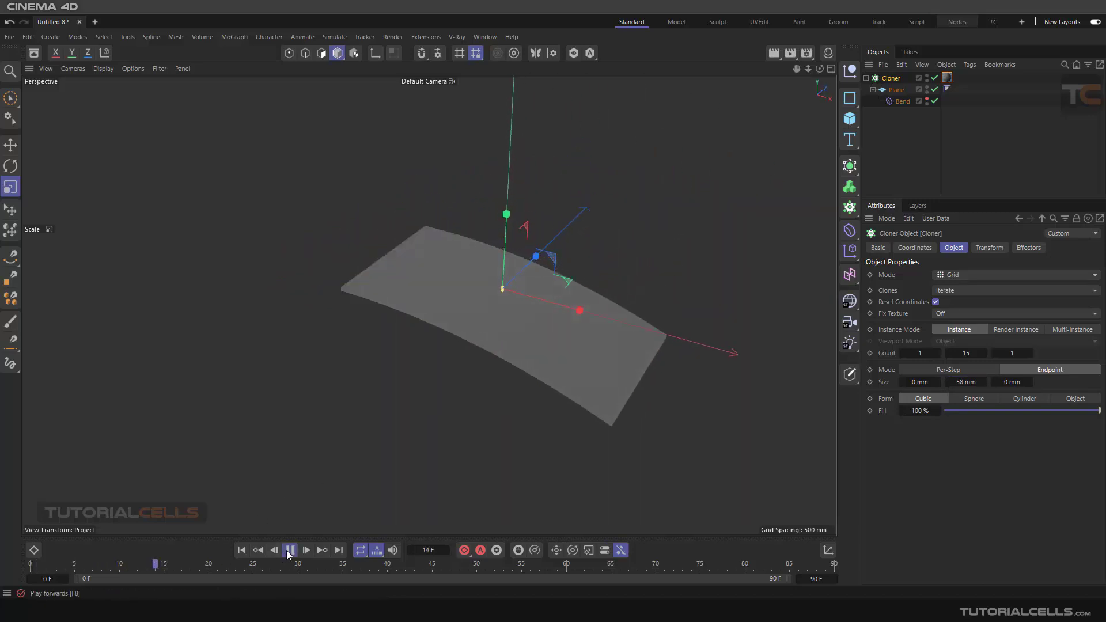
click(290, 550)
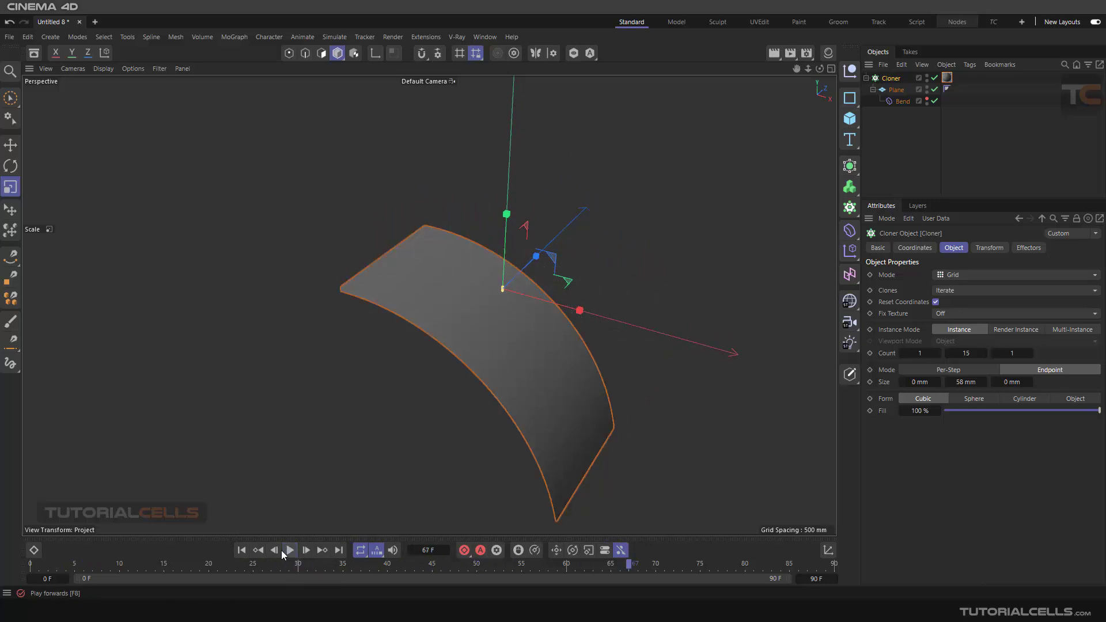
click(241, 550)
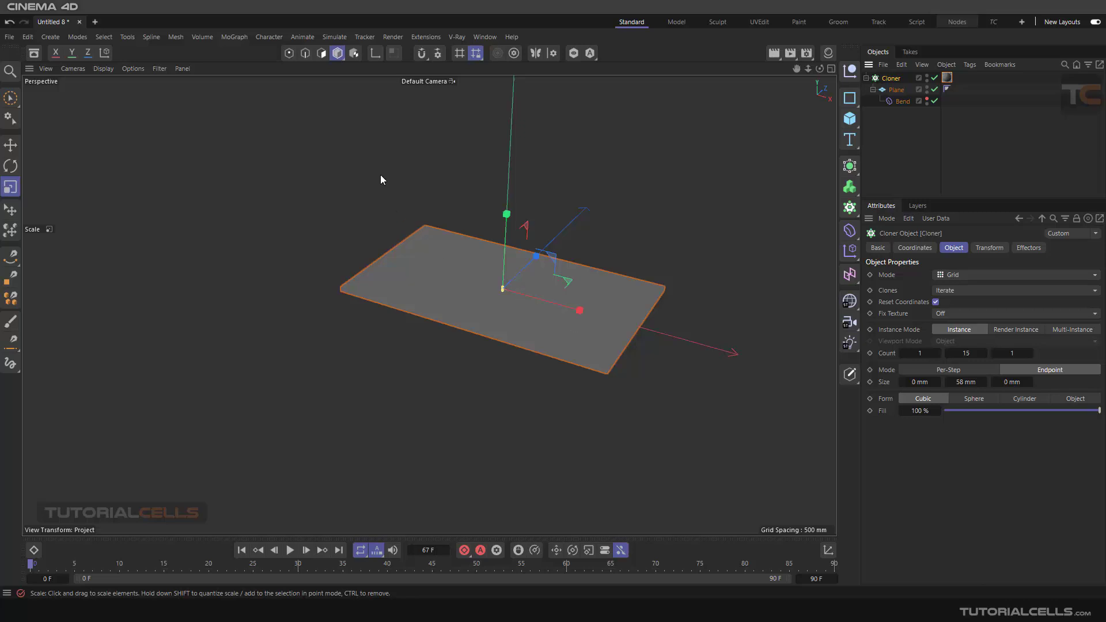
Add a Step effector to the Cloner and uncheck Scale in its Parameter tab
click(241, 38)
mouse_move(258, 55)
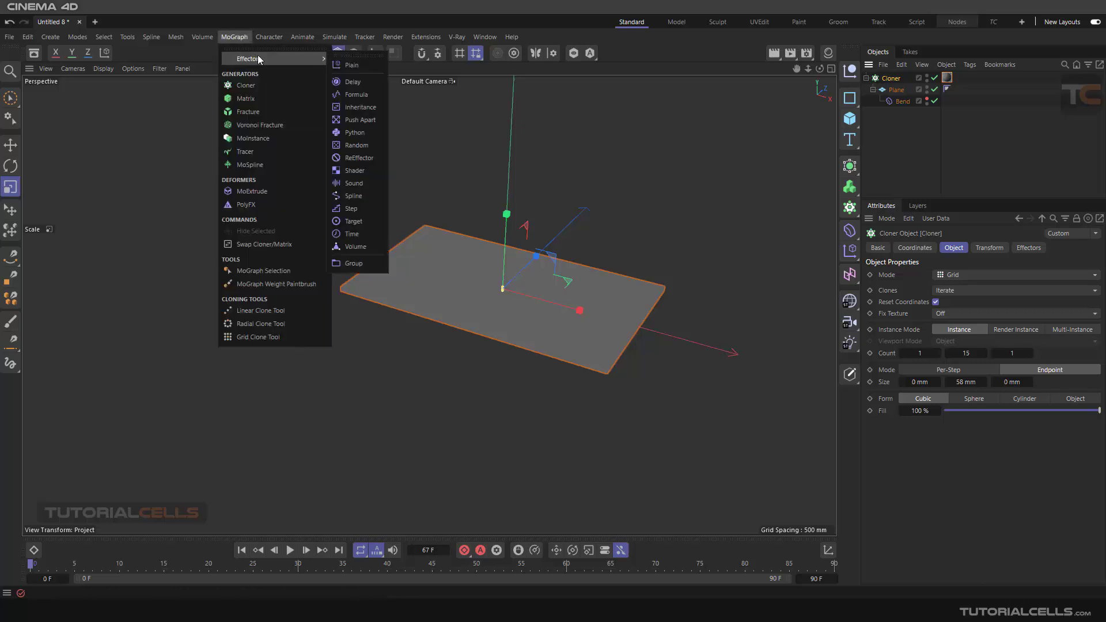
click(352, 209)
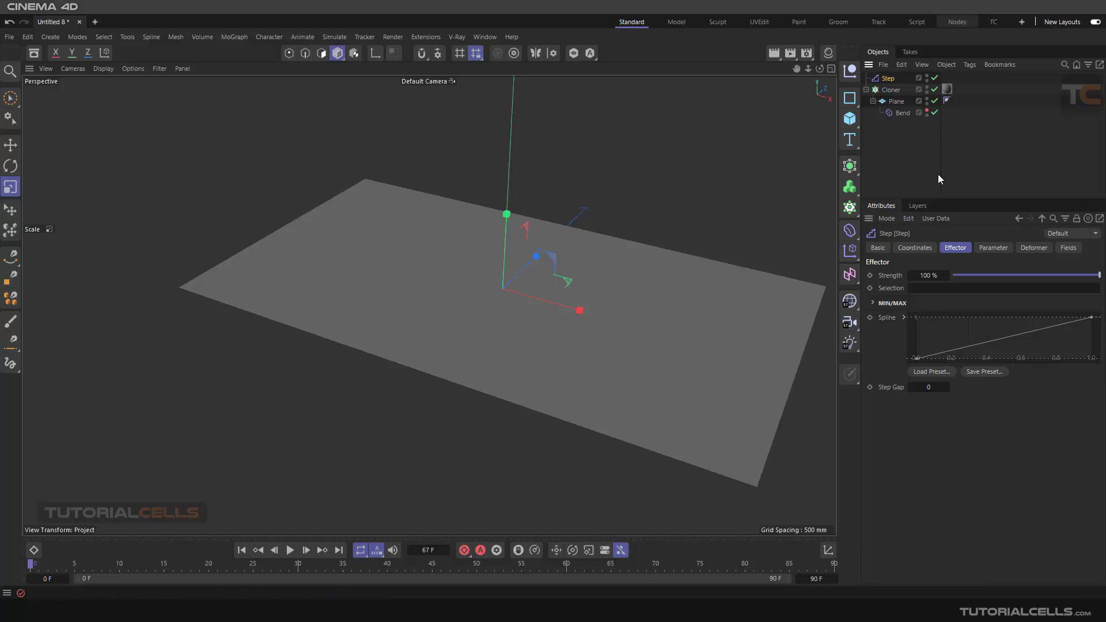
click(981, 247)
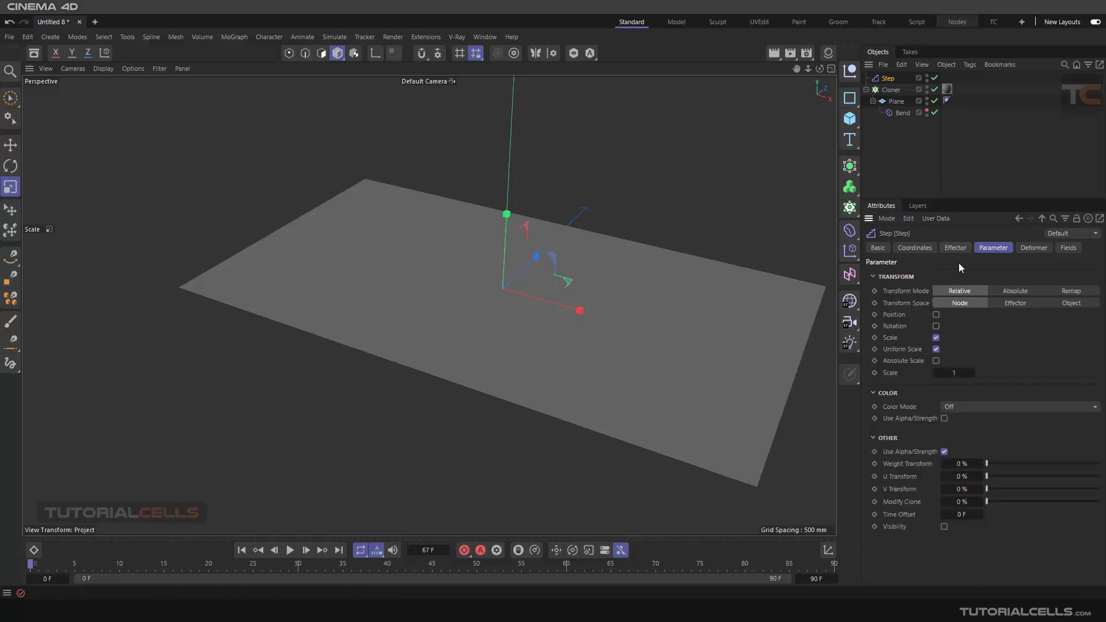
click(936, 338)
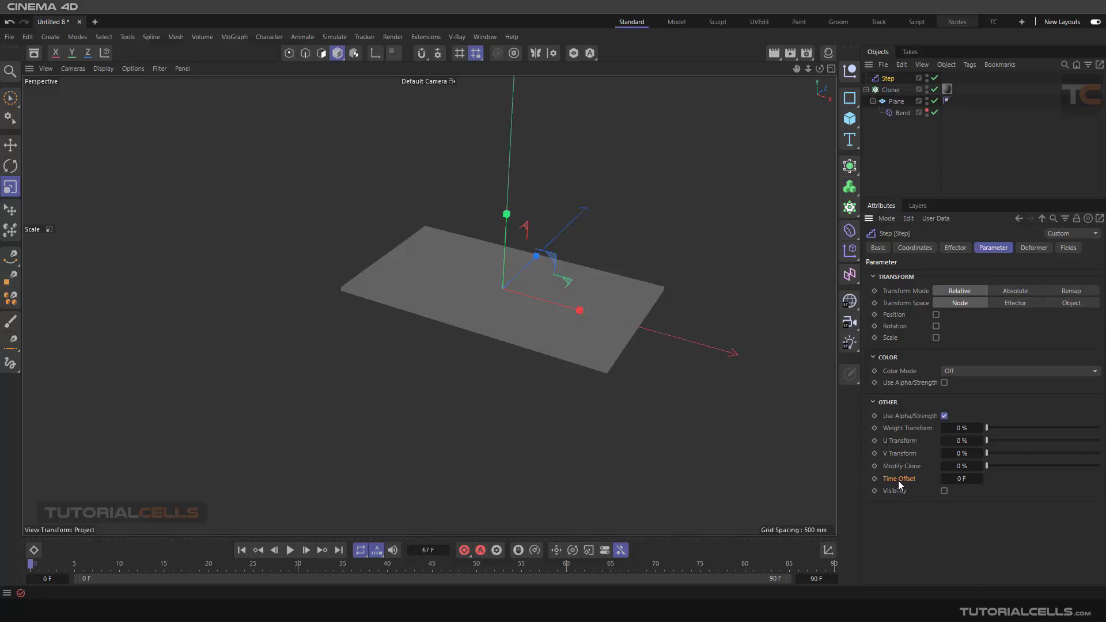
Edit the Step effector's Time Offset and play the animation, viewing the pages side-on
click(960, 478)
click(290, 550)
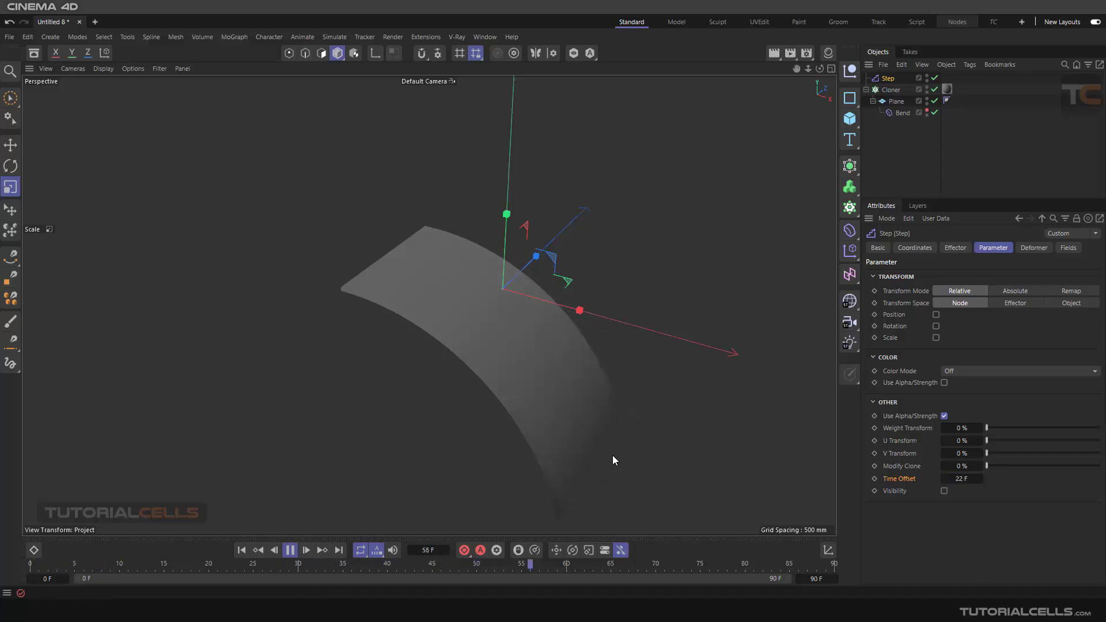
scroll(589, 444, up, 5)
alt+drag(576, 433, 561, 339)
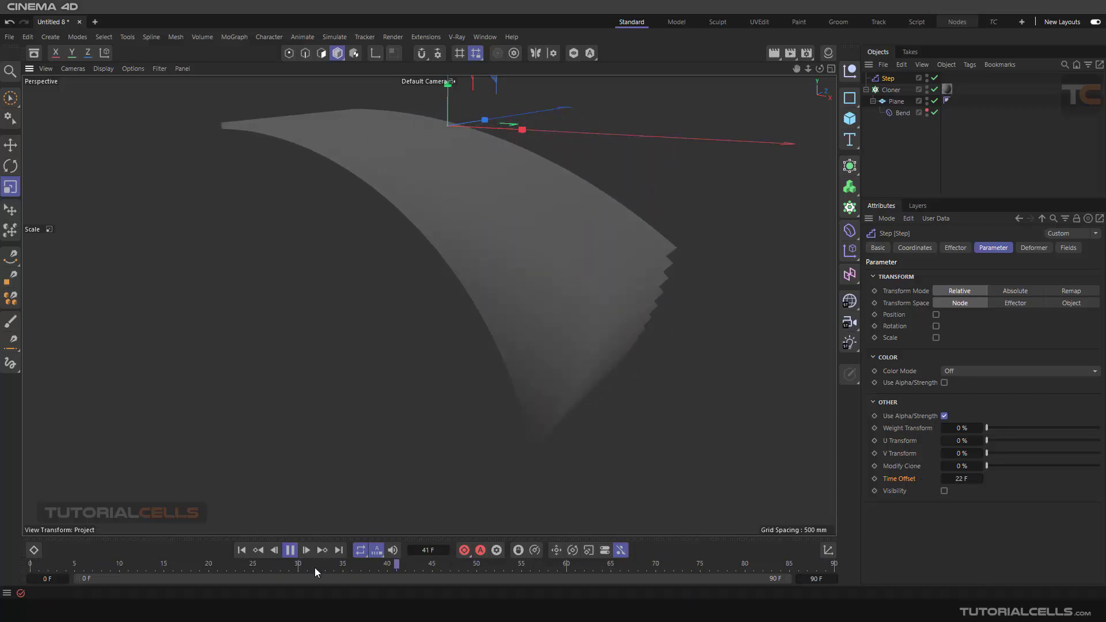
click(289, 550)
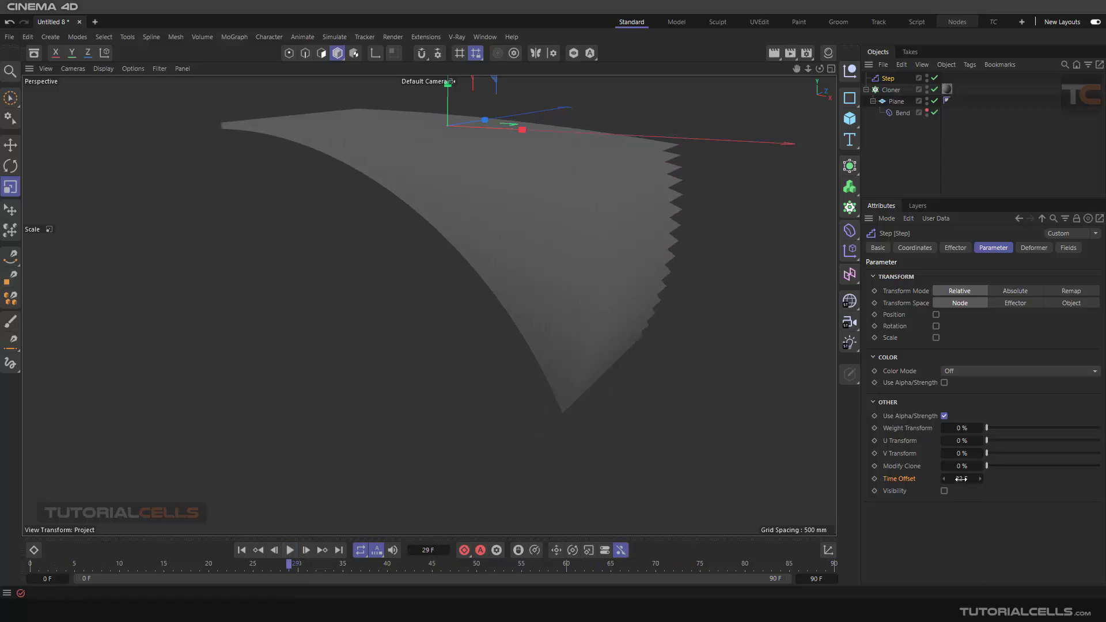
Raise Time Offset to 48 F and replay from the start to inspect the staggered pages
drag(961, 479, 1011, 478)
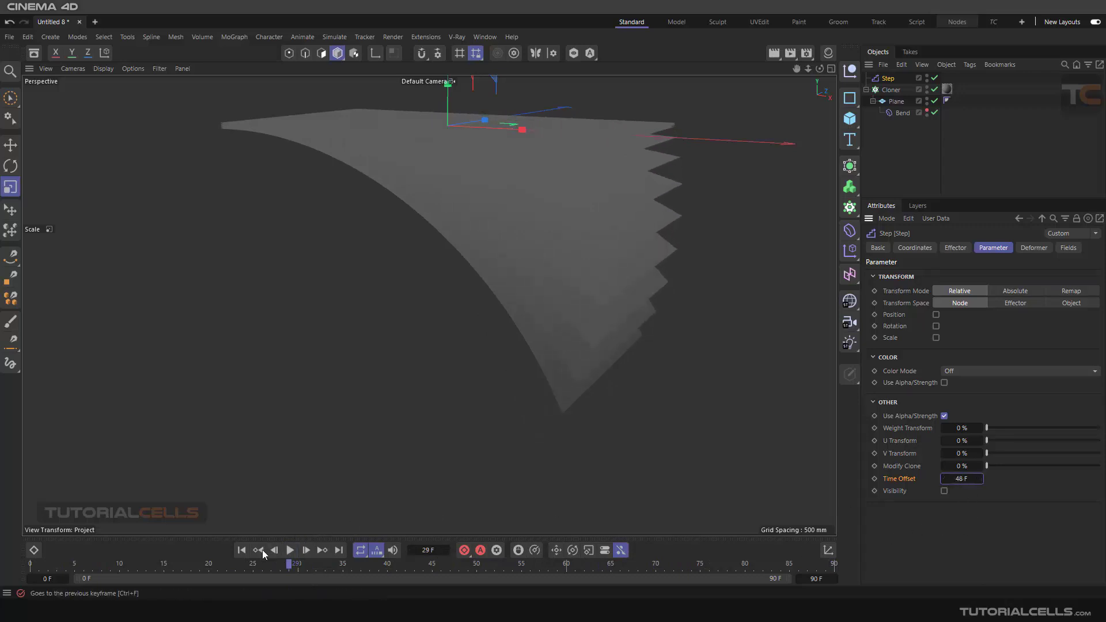
click(259, 549)
click(290, 550)
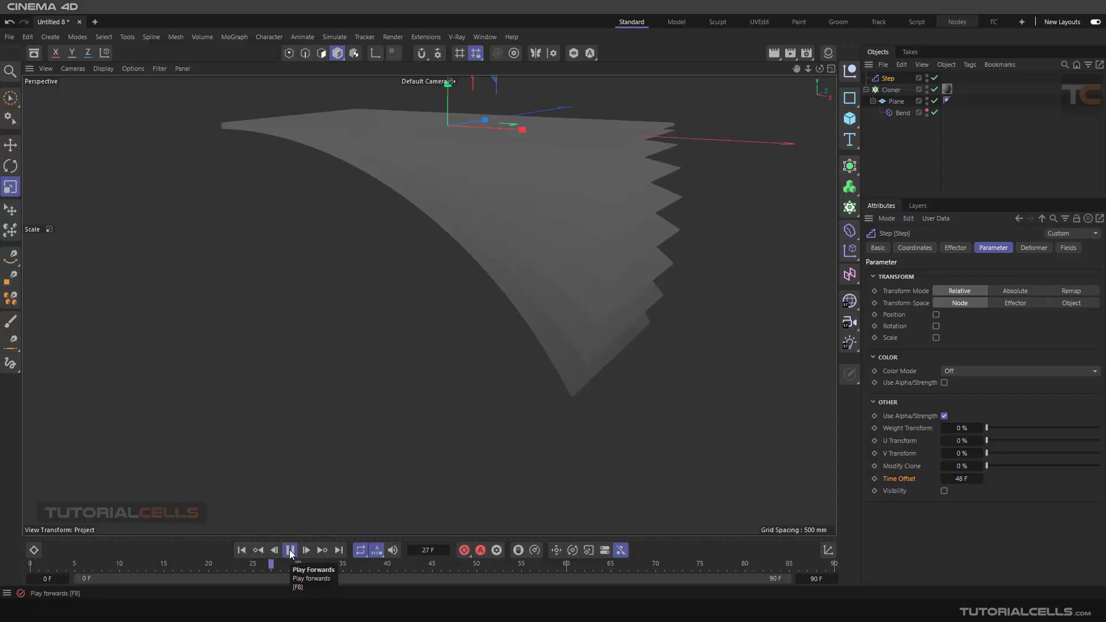
click(290, 550)
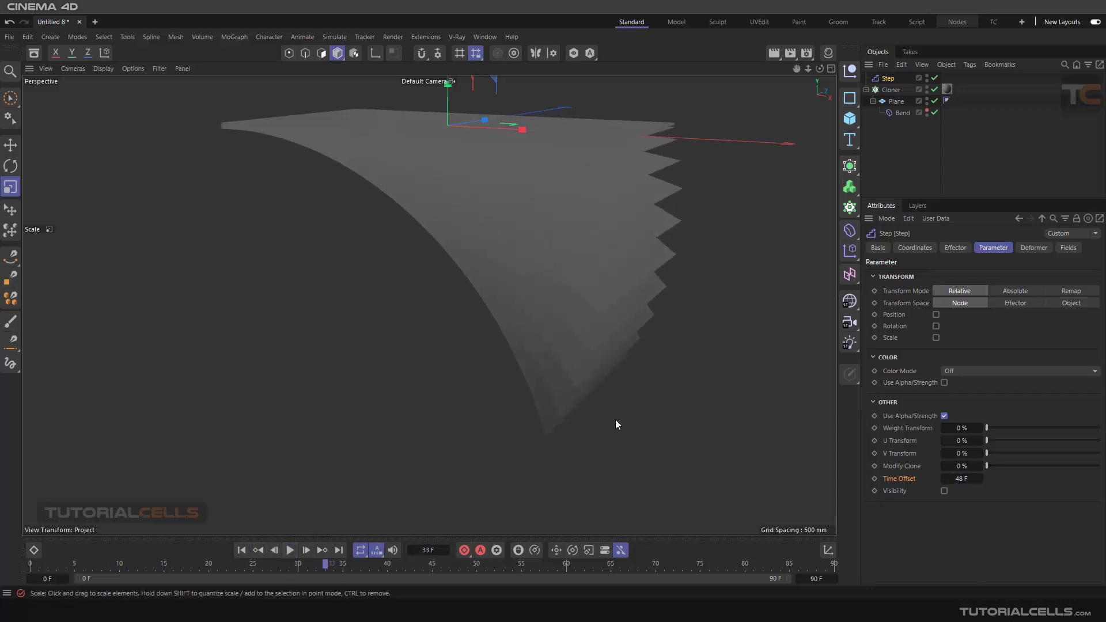